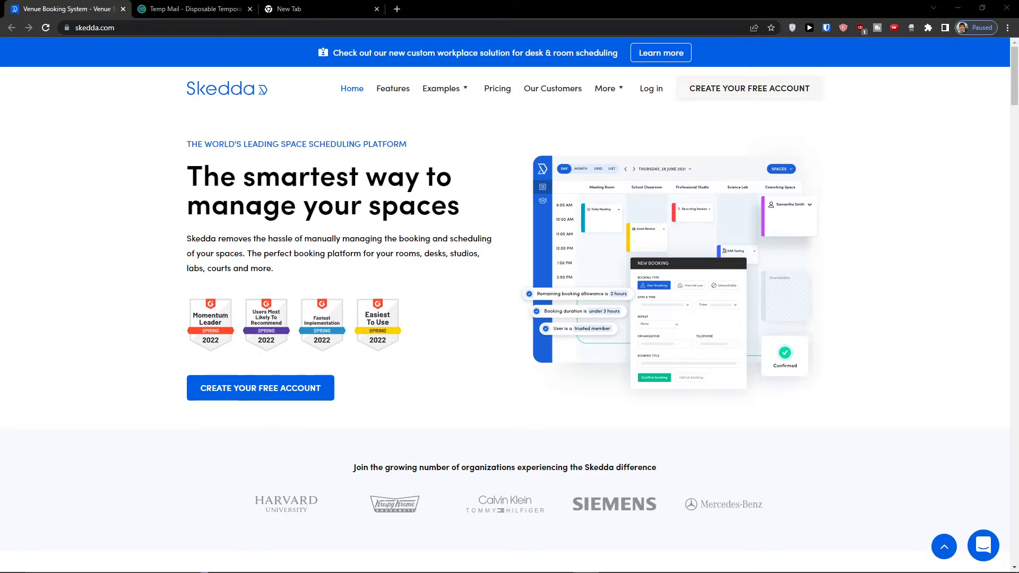
Go to the free account sign-up form and select the Workplace account type.
left_click(270, 389)
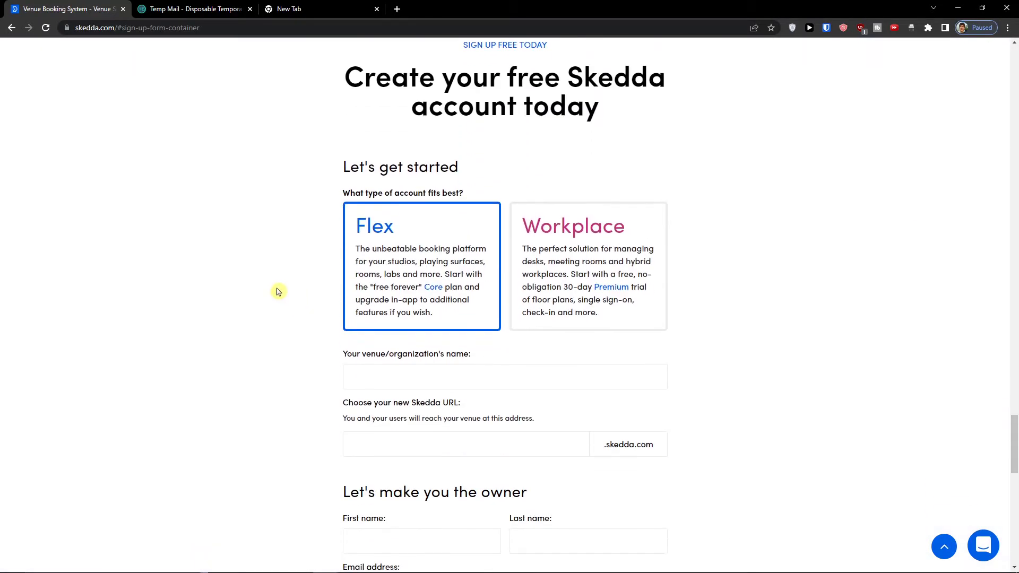
left_click_drag(340, 66, 631, 108)
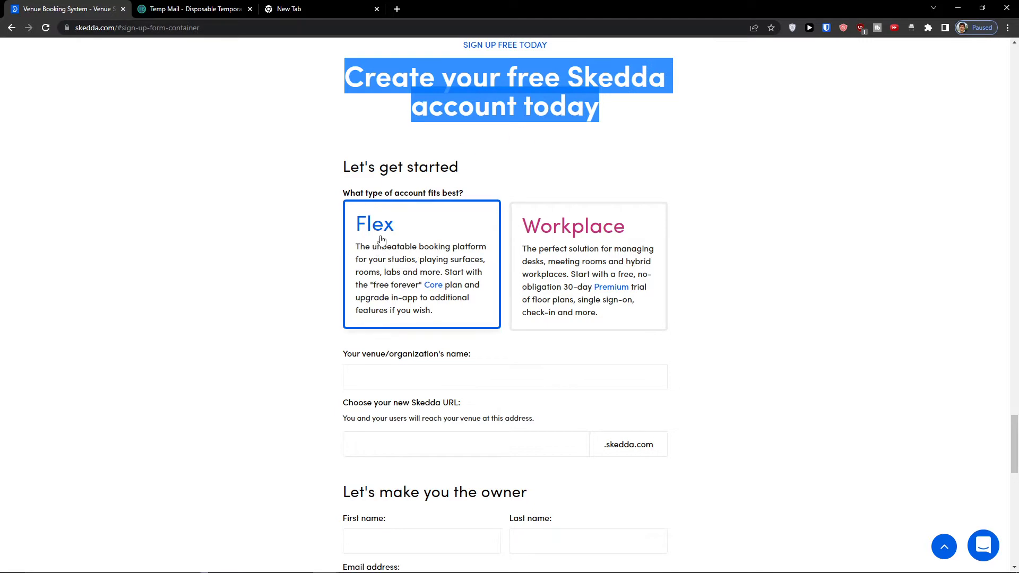
key("ctrl+plus")
key("ctrl+plus")
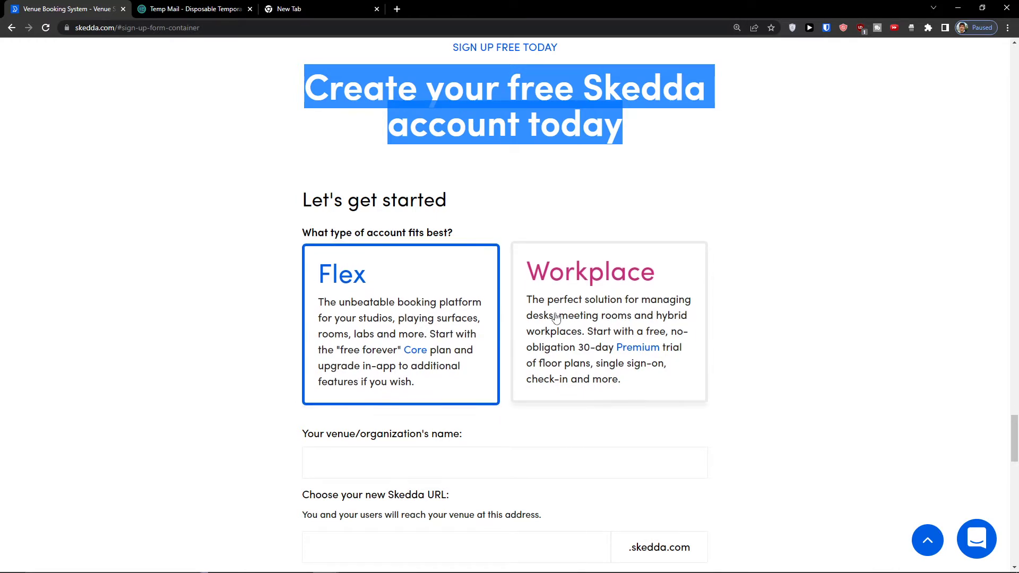
left_click(583, 323)
left_click(489, 298)
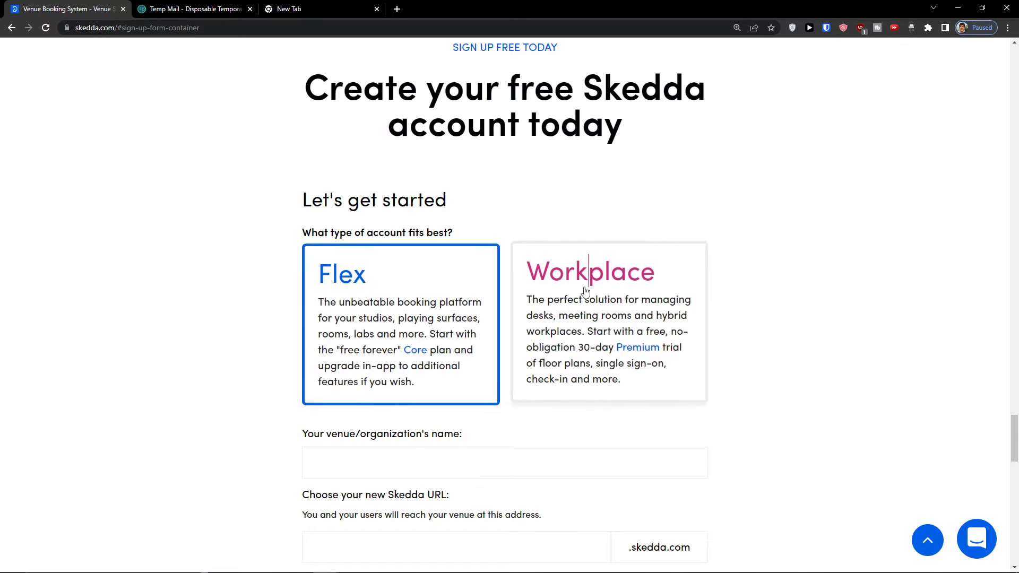
left_click(594, 287)
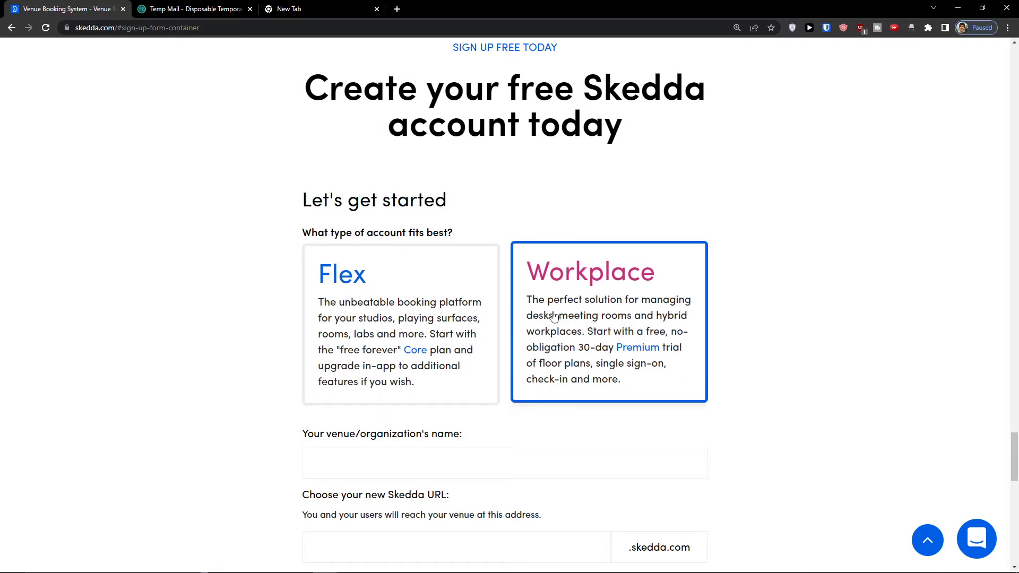
scroll(528, 317, "down", 2)
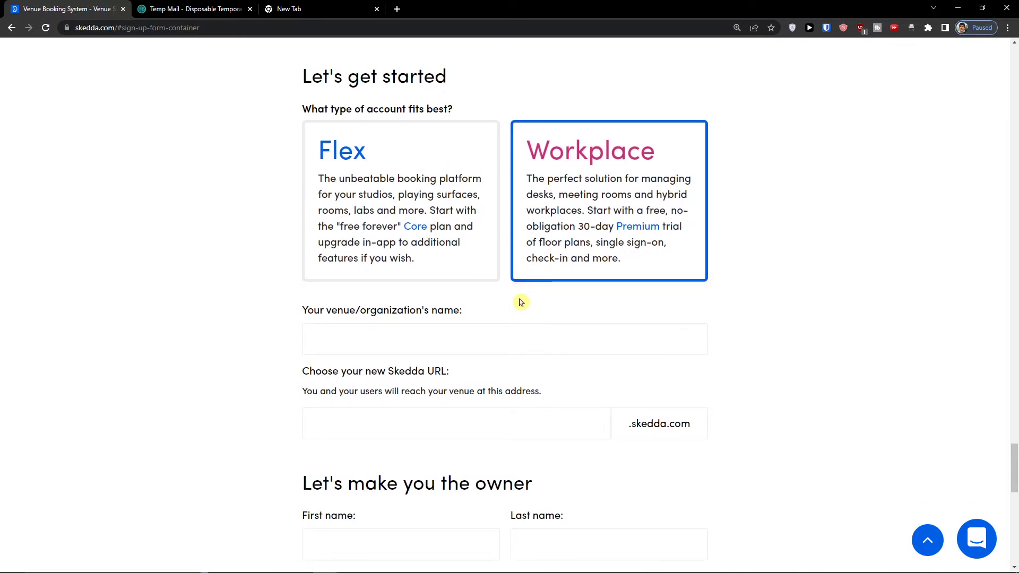
key("ctrl+minus")
left_click(448, 209)
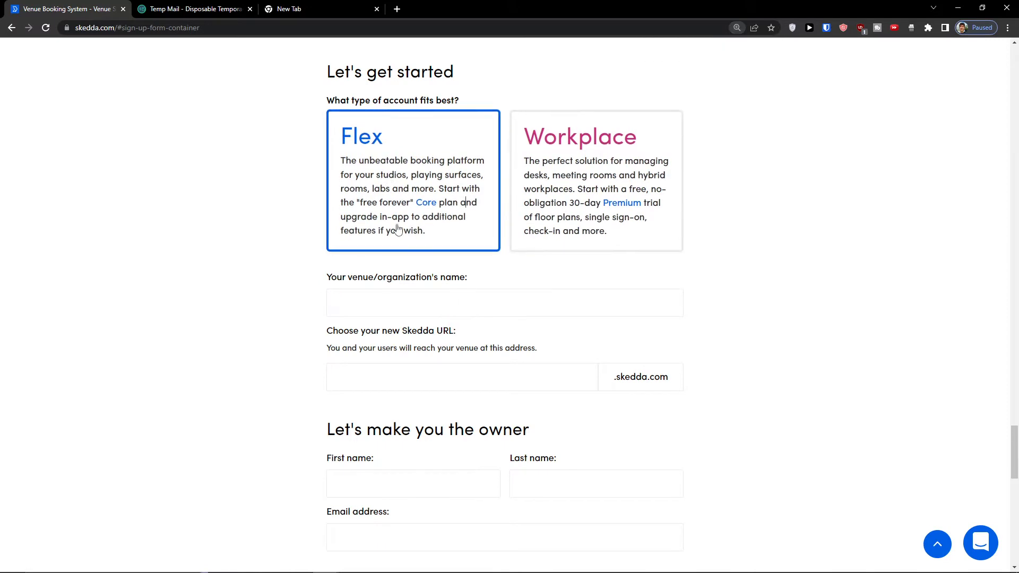
left_click(464, 204)
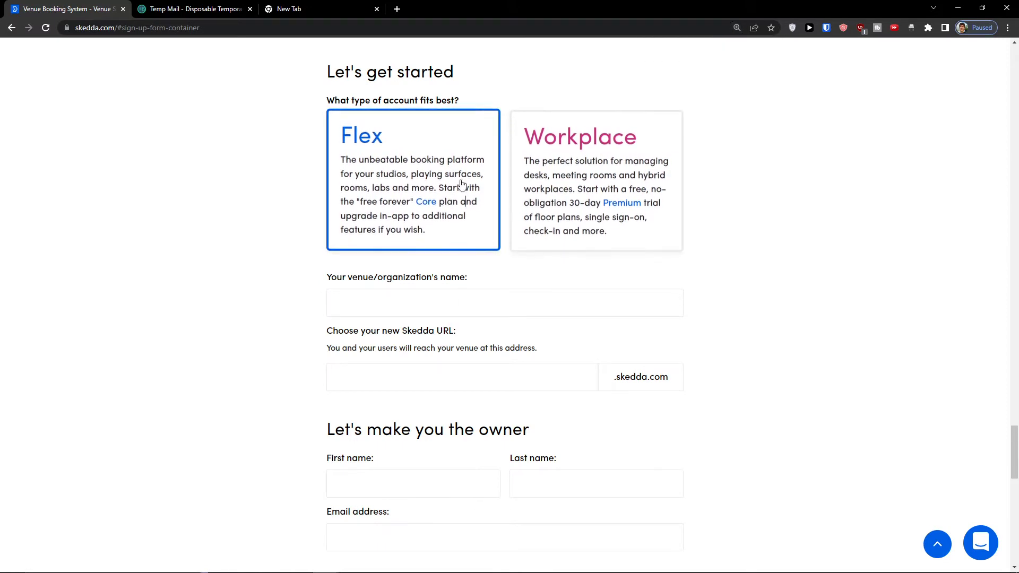
left_click(529, 242)
Copy the temporary email address and enter the venue name on the sign-up form.
left_click(228, 9)
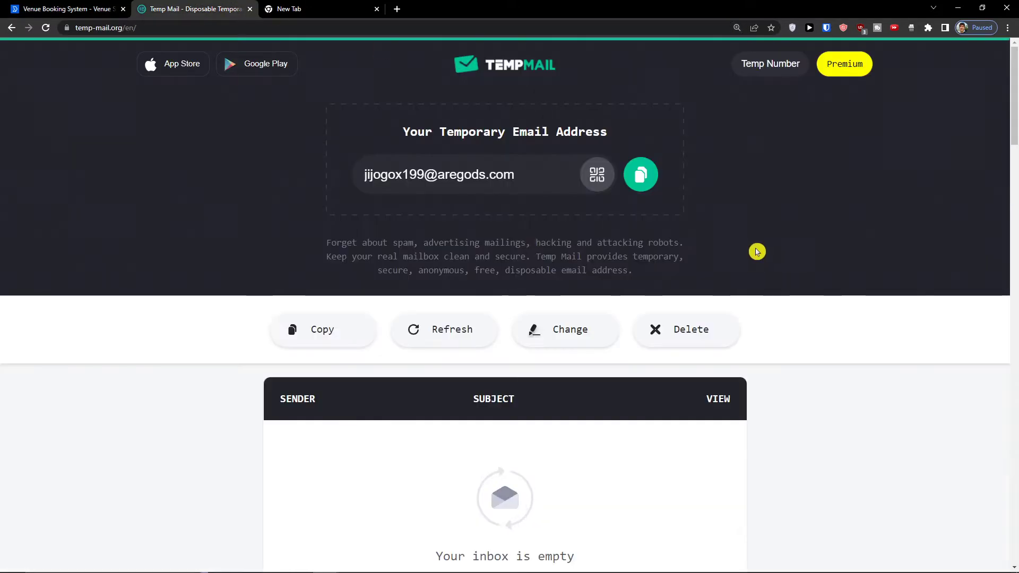
left_click(642, 173)
left_click(21, 5)
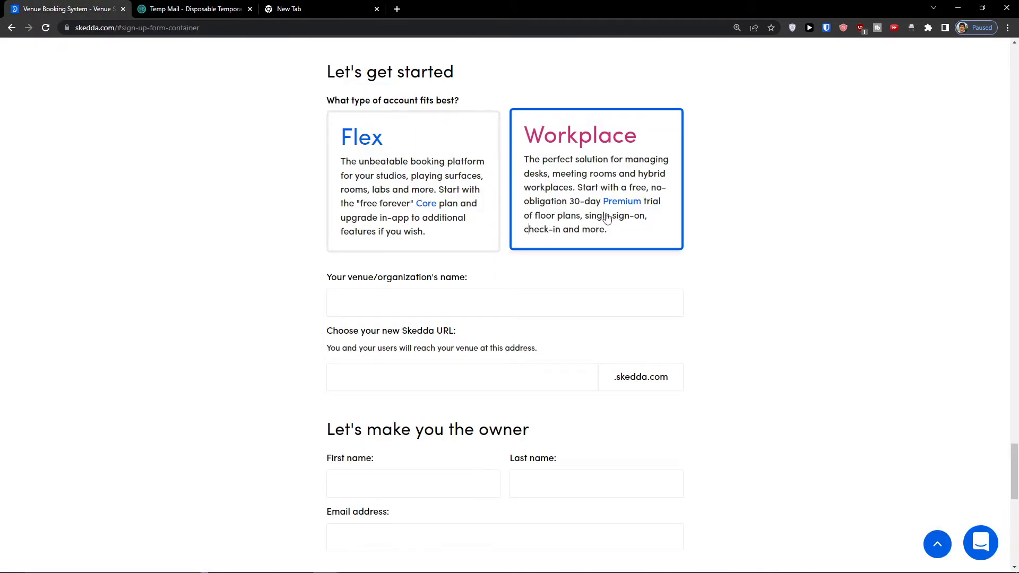
left_click(529, 302)
type("Sun wei")
key("Tab")
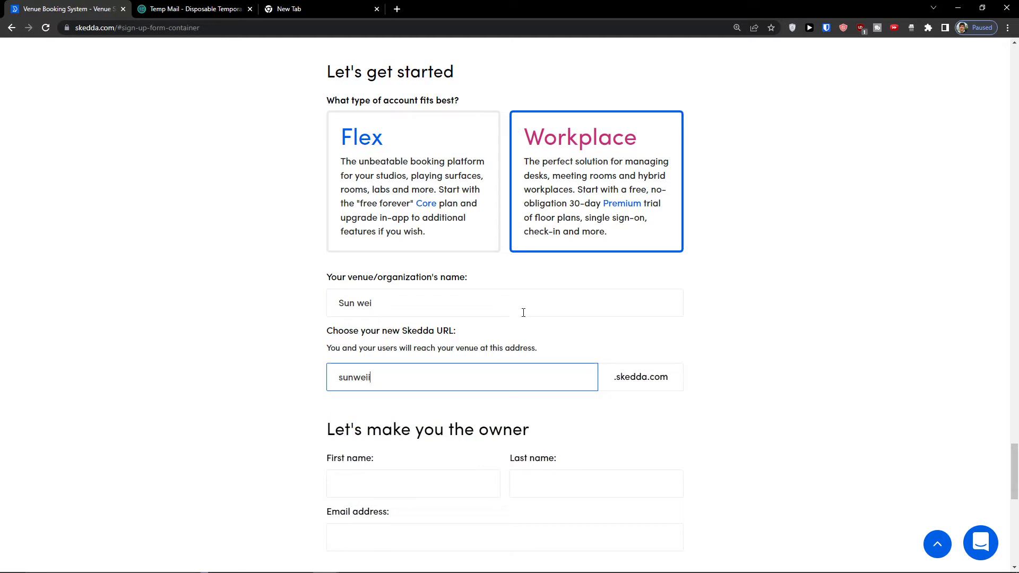
scroll(523, 313, "down", 2)
Enter the owner's first and last name, paste the email, accept the terms and create the account.
left_click(405, 350)
type("Marcu")
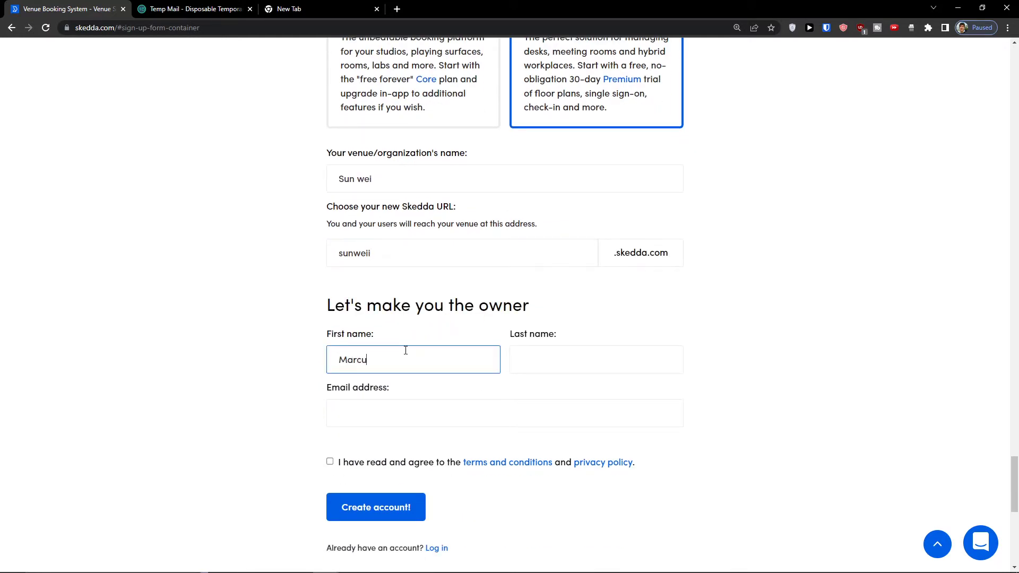
type("s")
key("Tab")
type("S")
key("Tab")
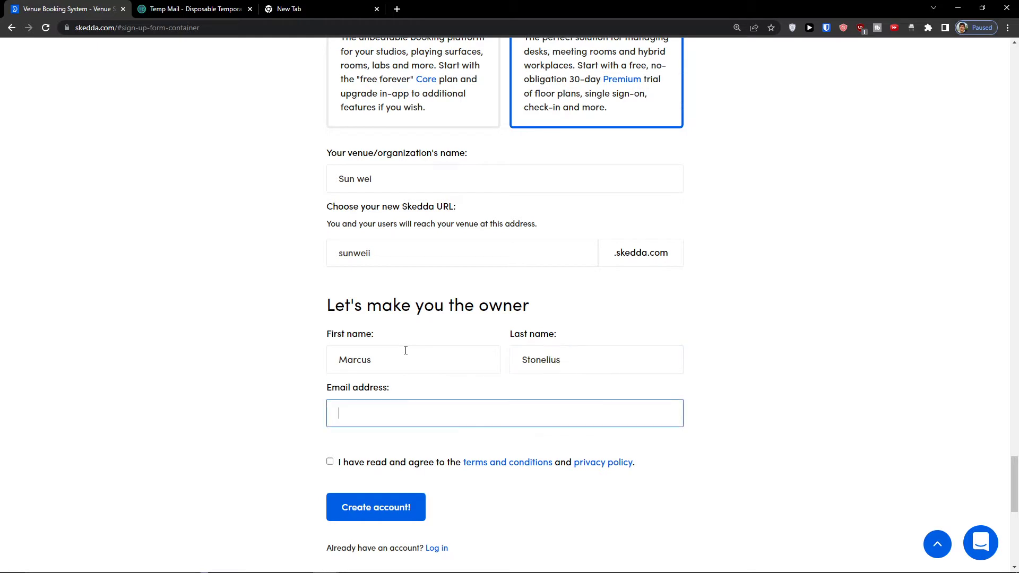
key("ctrl+v")
left_click(330, 462)
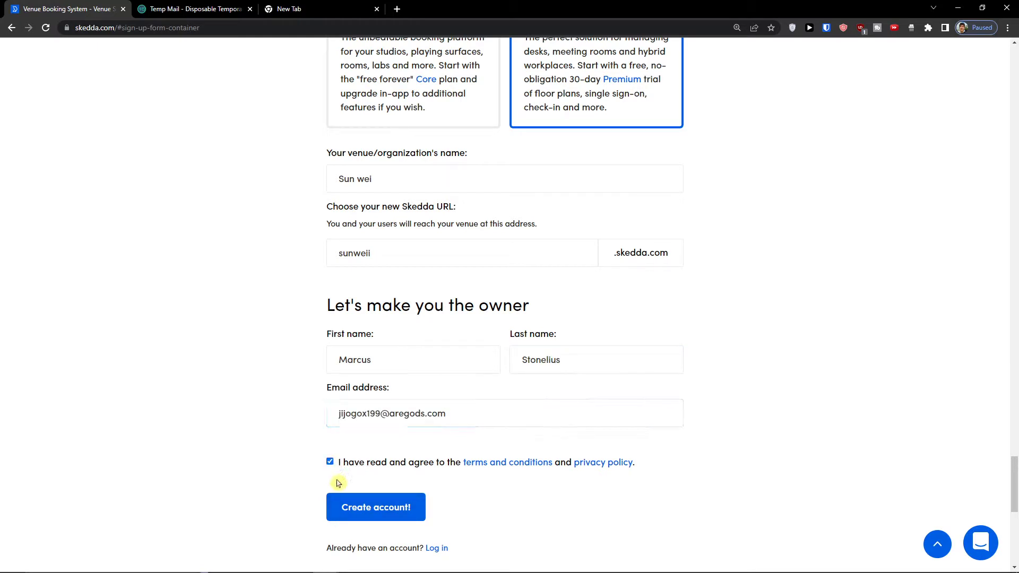
left_click(345, 505)
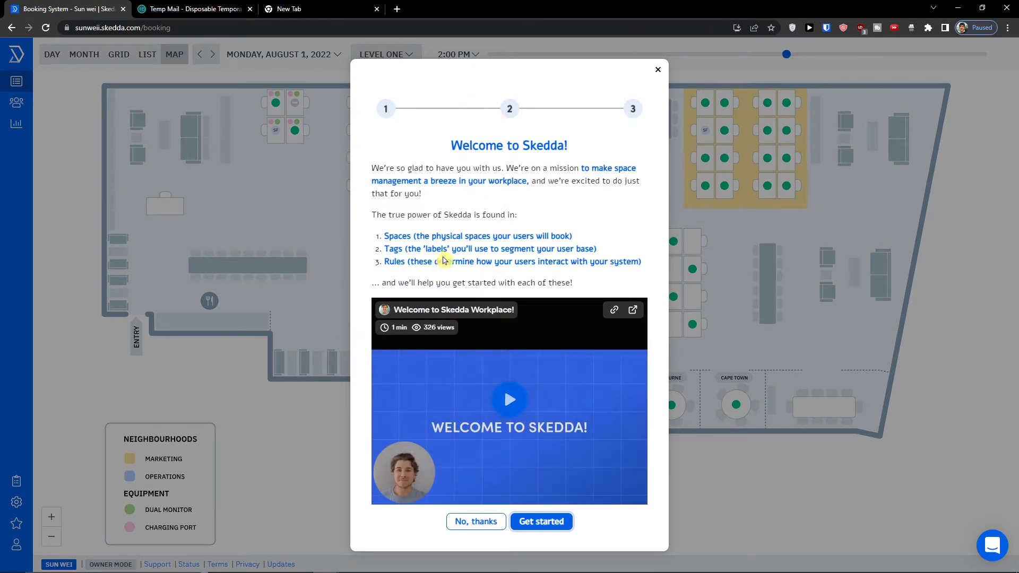
Decline the welcome tour and collapse the getting-started checklist panel.
left_click(490, 521)
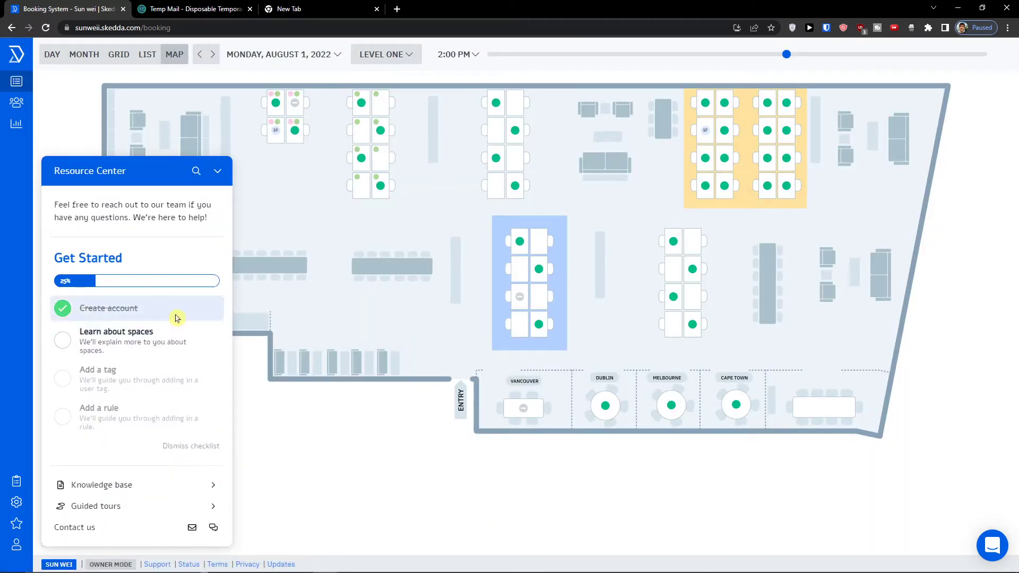
left_click(221, 177)
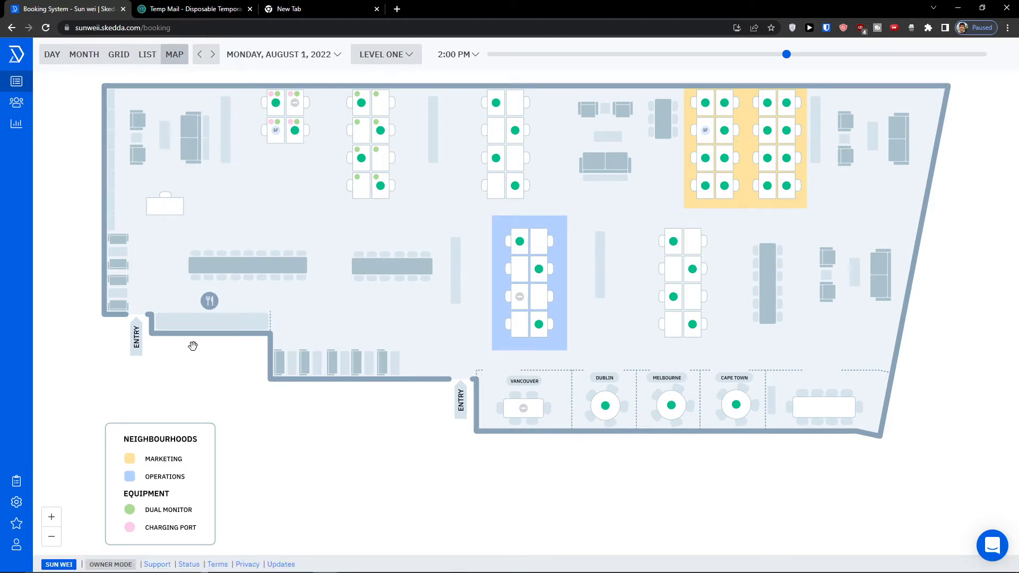
Cycle through the Day, Month, Grid and List views and back to the floor Map.
scroll(383, 334, "up", 1)
scroll(386, 336, "down", 2)
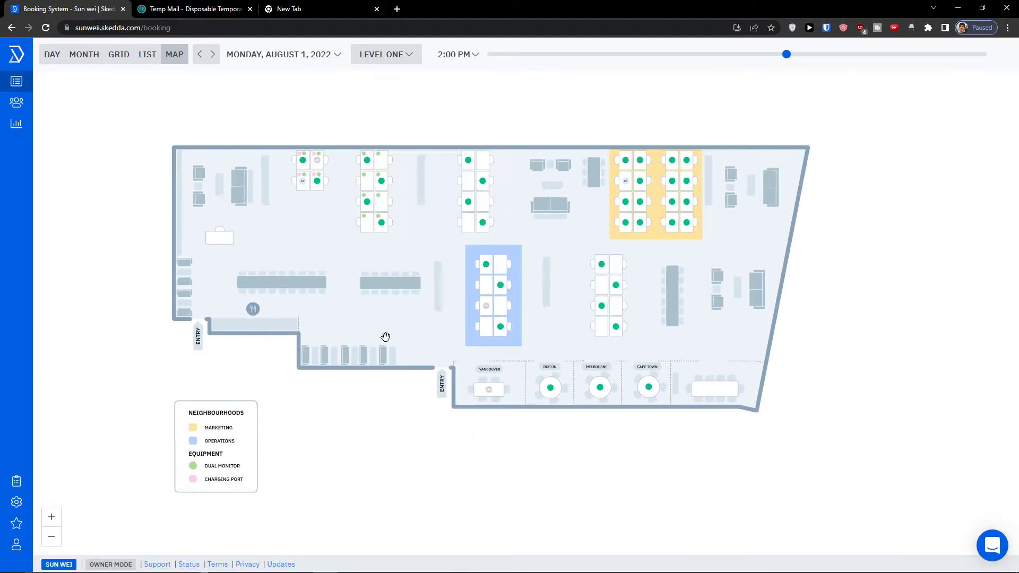
left_click_drag(325, 121, 320, 143)
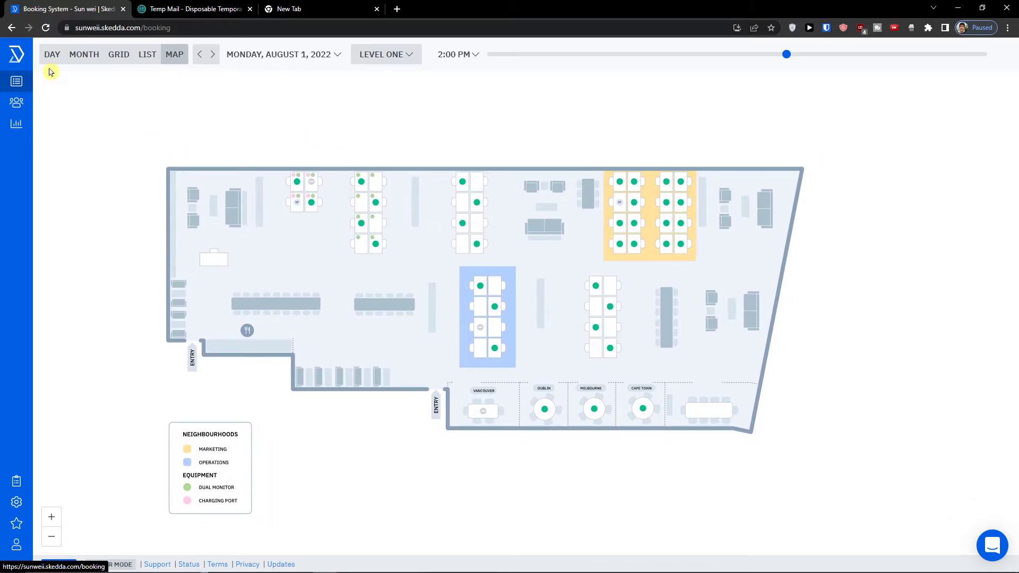
left_click(53, 60)
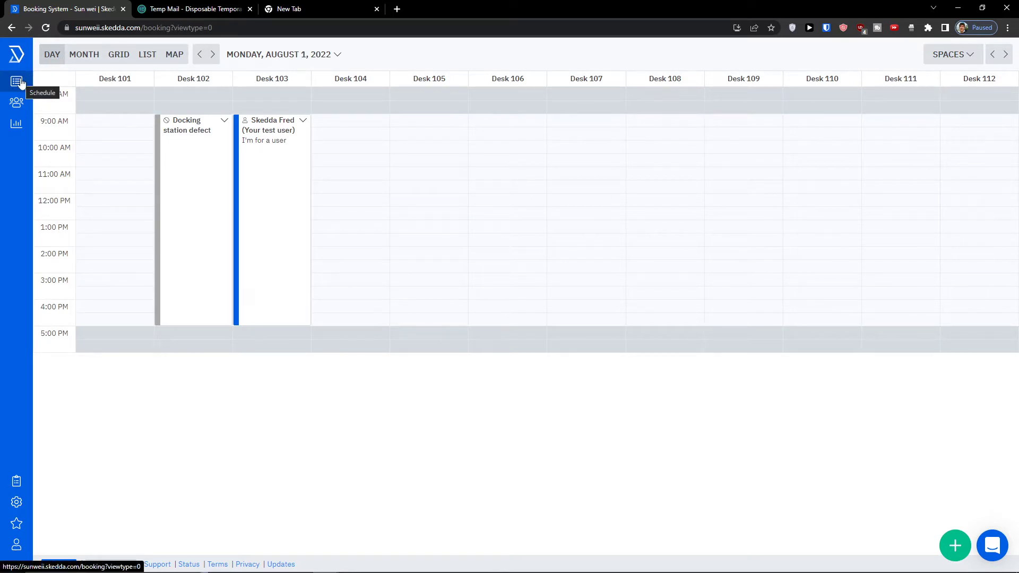
left_click(78, 62)
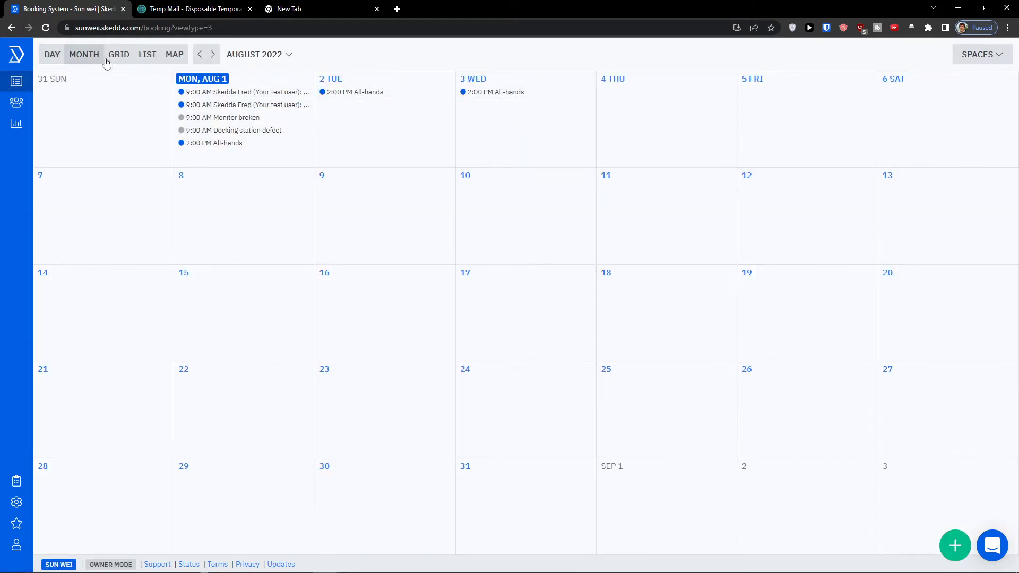
left_click(116, 61)
left_click(147, 60)
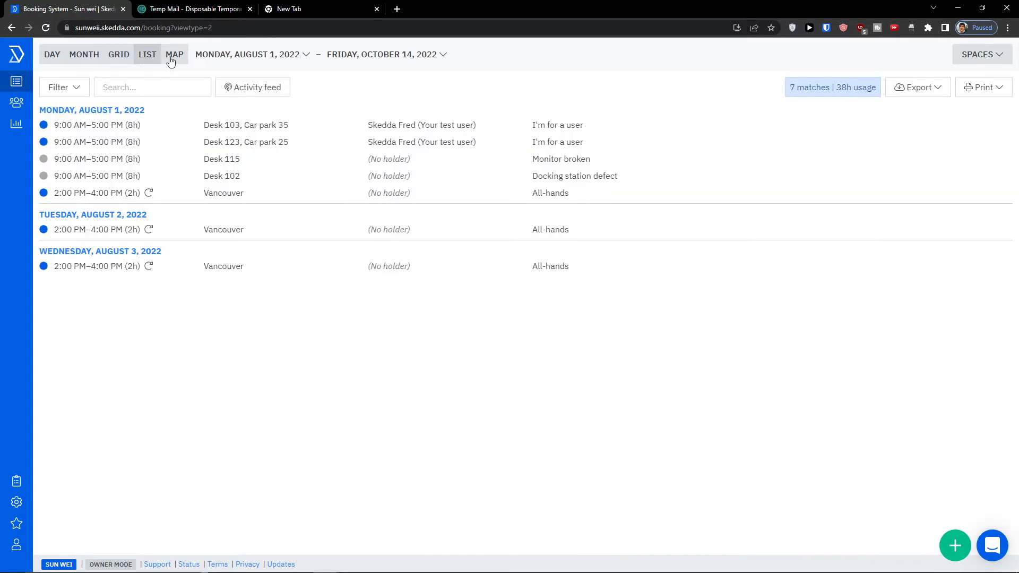
left_click(172, 60)
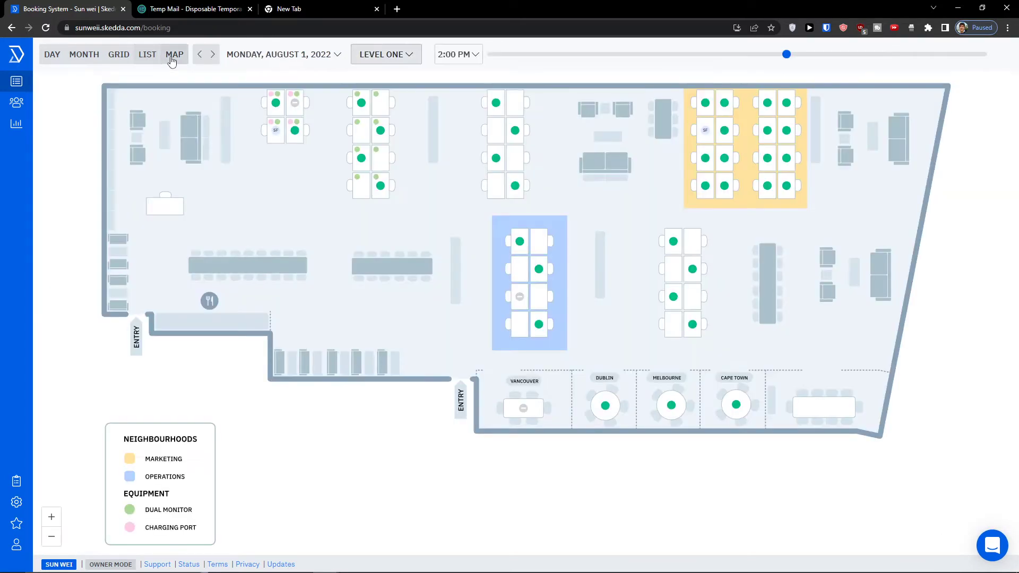
Switch the floor map to Car Park, then show the August 2022 month calendar.
scroll(351, 306, "down", 5)
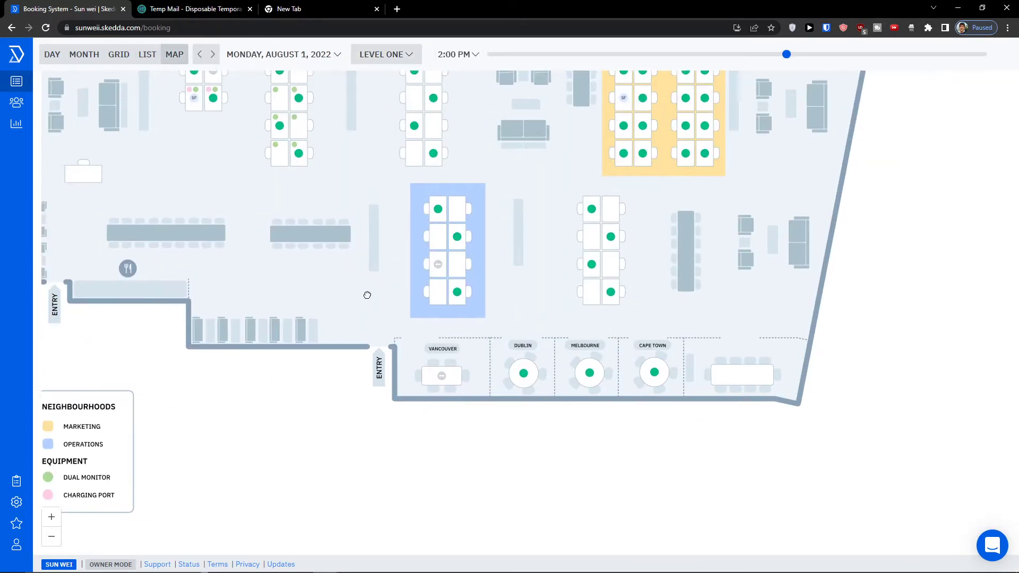
scroll(424, 337, "up", 3)
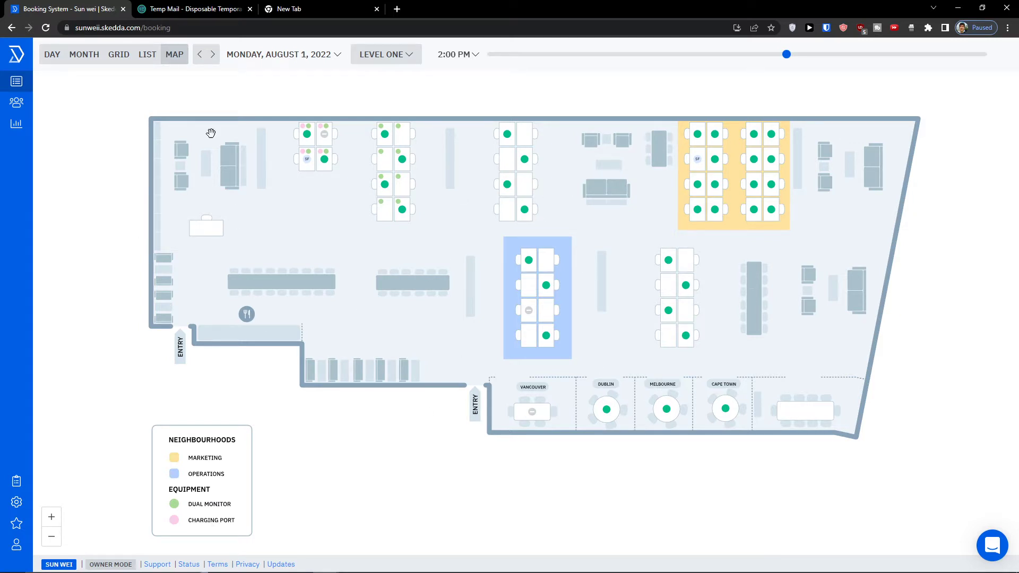
left_click(393, 54)
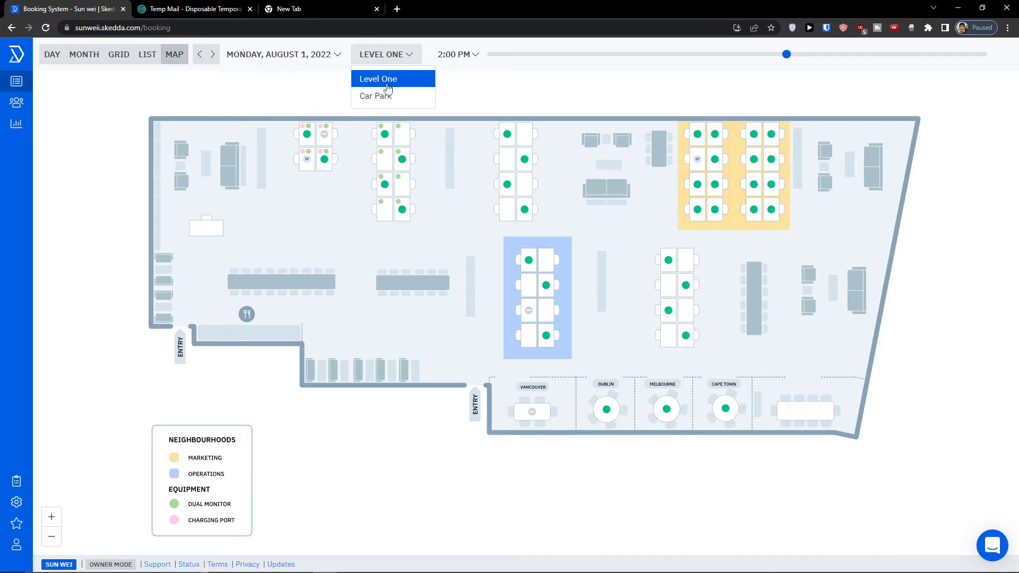
left_click(379, 98)
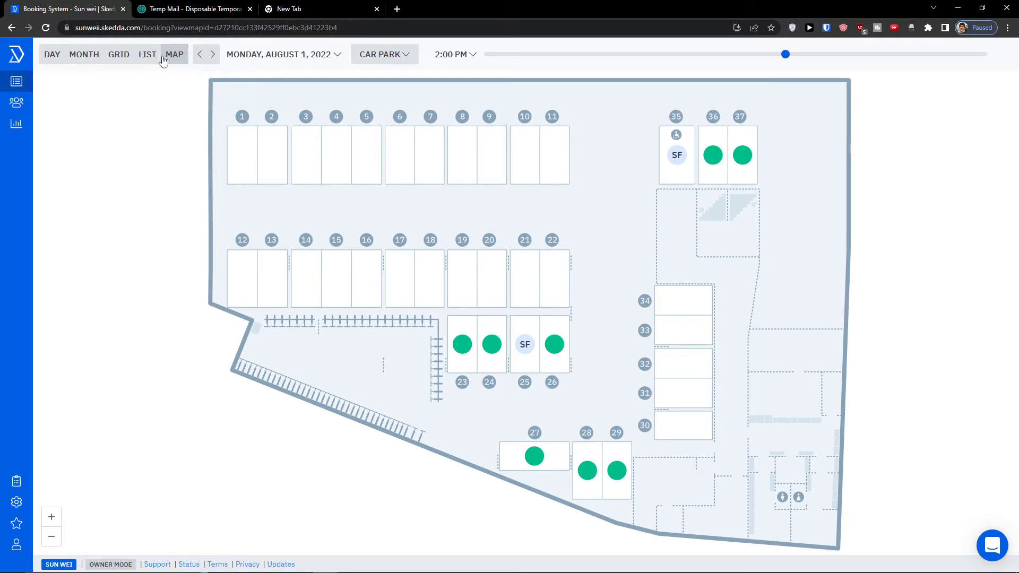
left_click(73, 57)
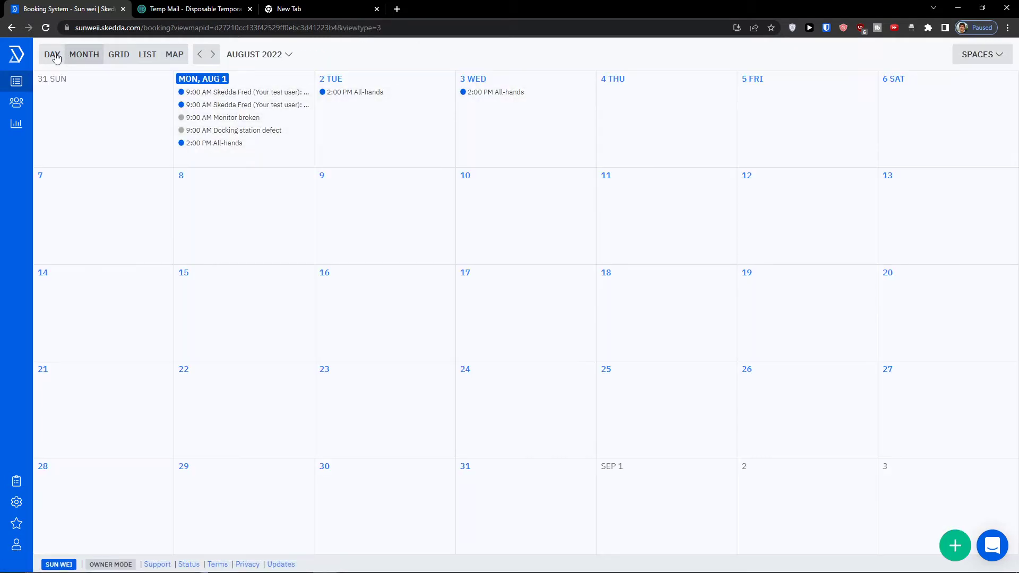
Show the day schedule starting at Desk 105, then open the venue Users list.
left_click(55, 58)
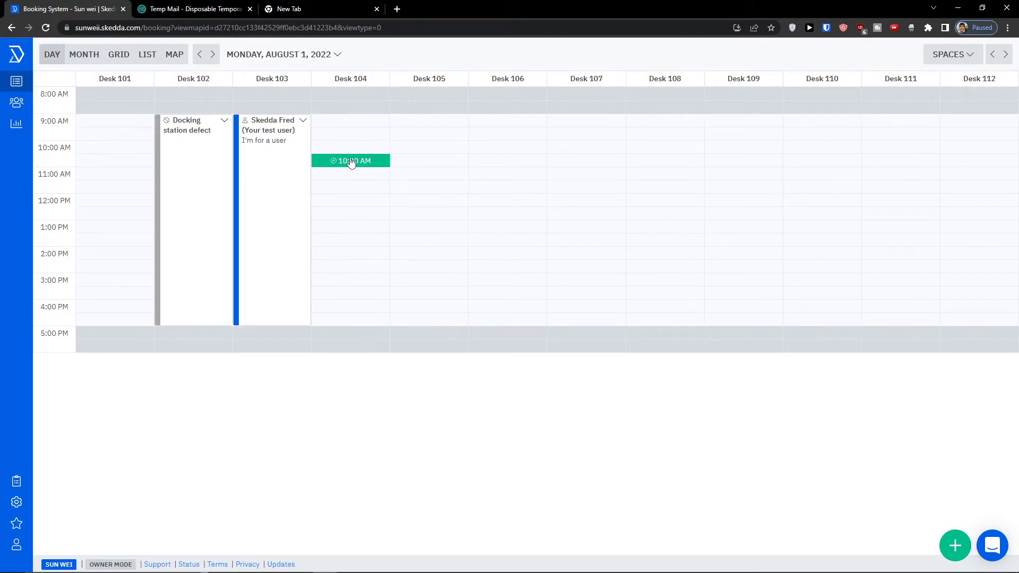
left_click(968, 57)
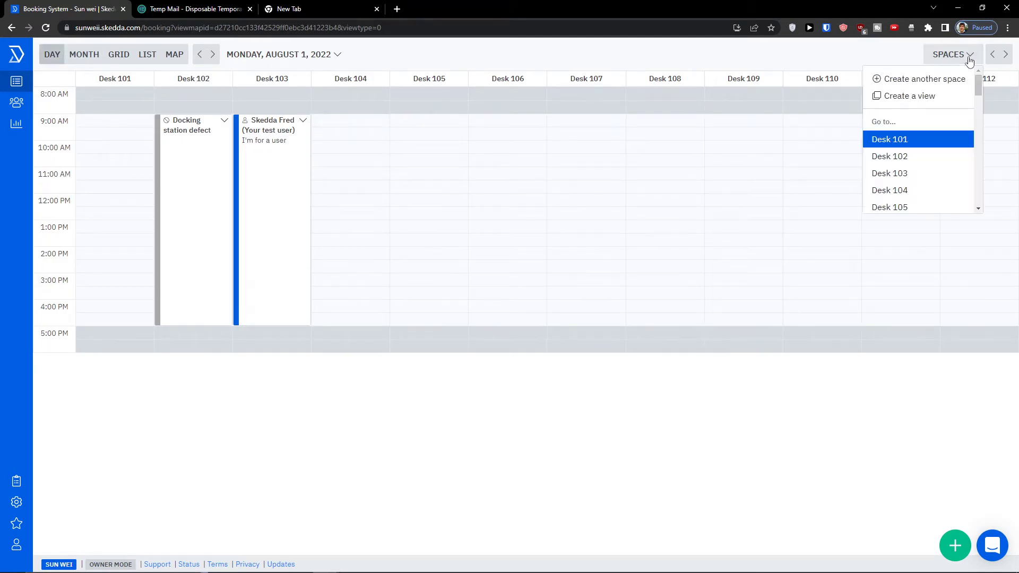
left_click(969, 59)
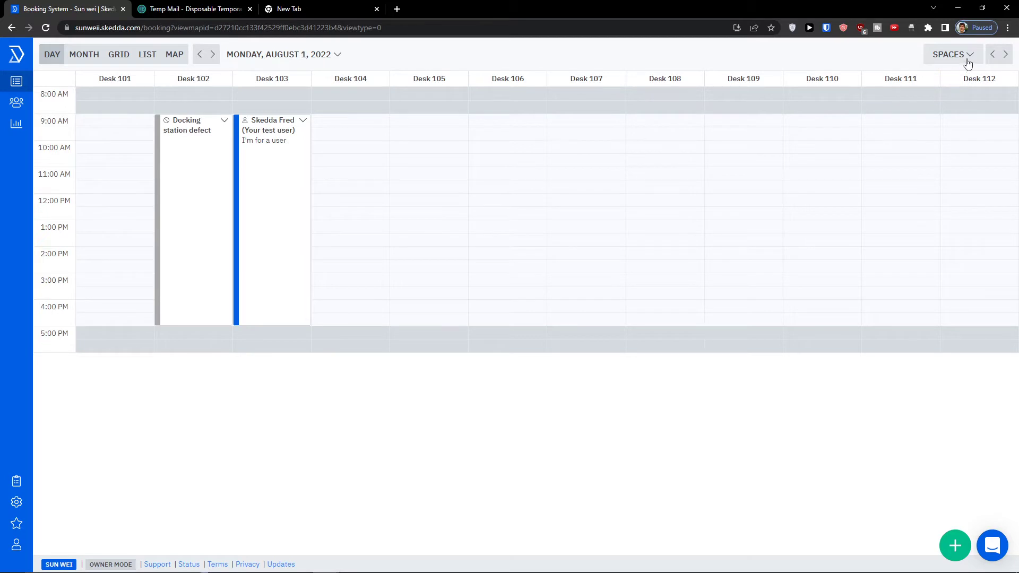
left_click(965, 58)
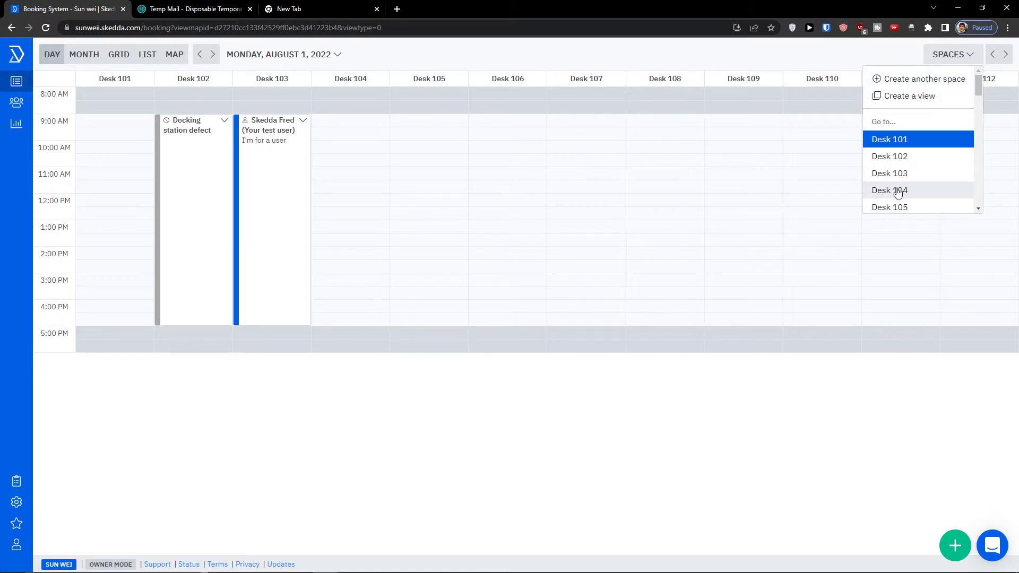
left_click(922, 206)
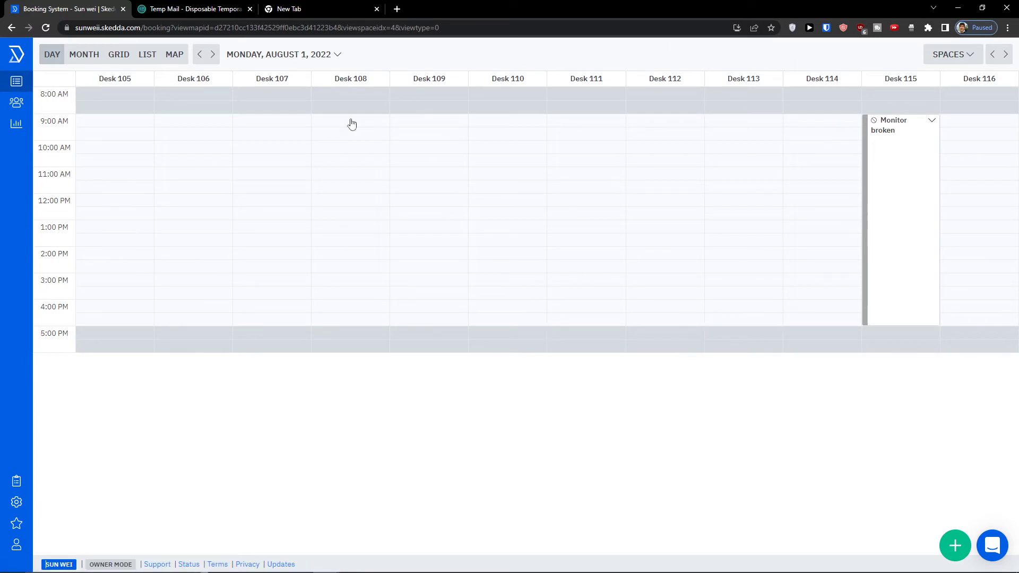
left_click(25, 105)
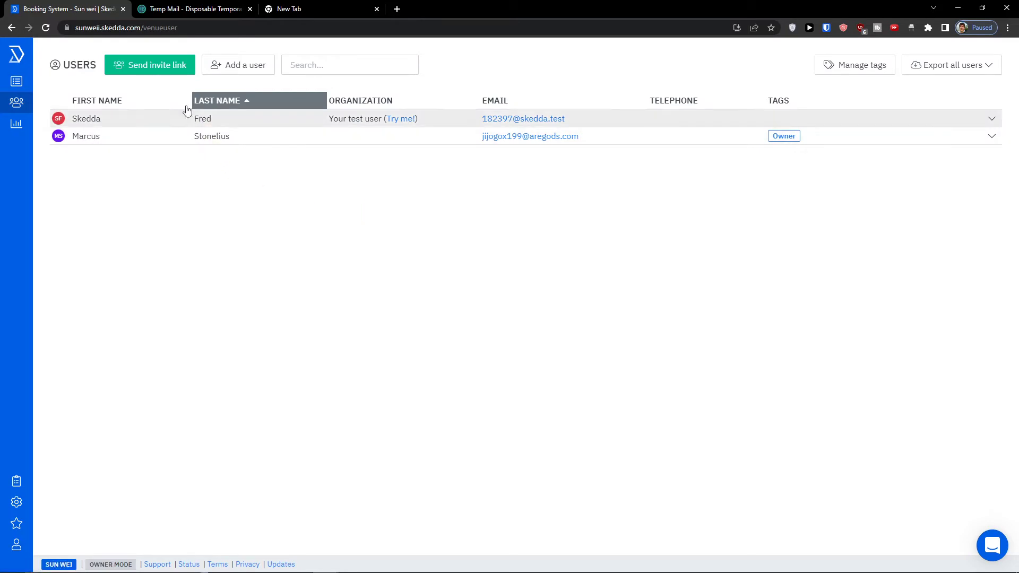
Open the Add a user form, then go back to the day booking calendar without adding anyone.
left_click(227, 66)
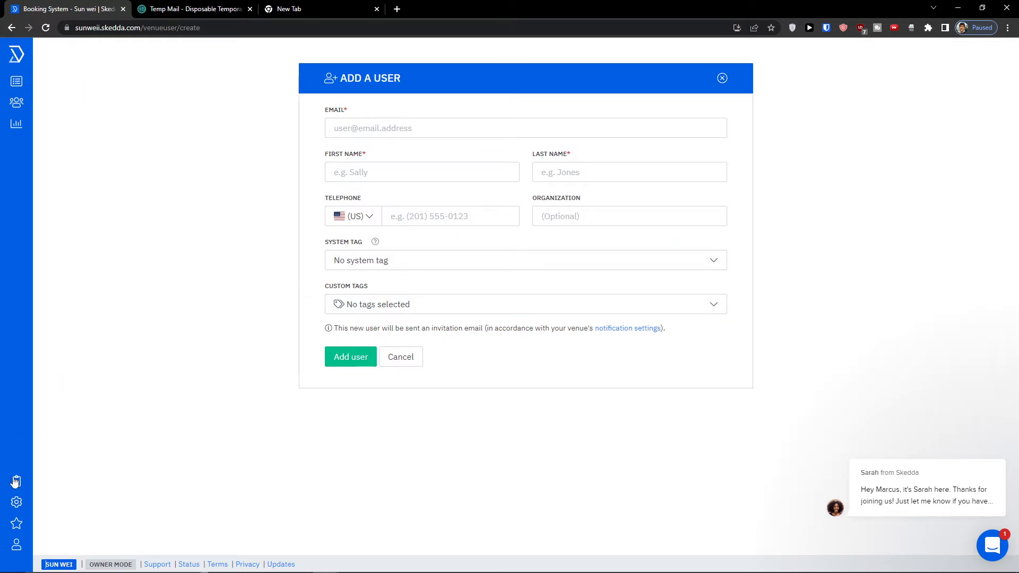
left_click(17, 80)
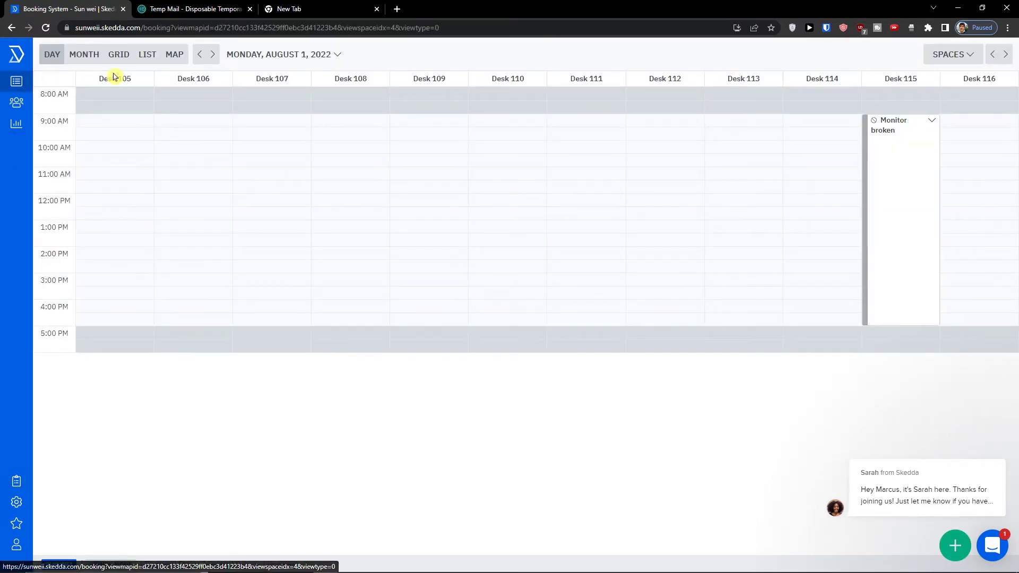
Show the Resource Center checklist, then go to the Settings page on Basics.
left_click(16, 484)
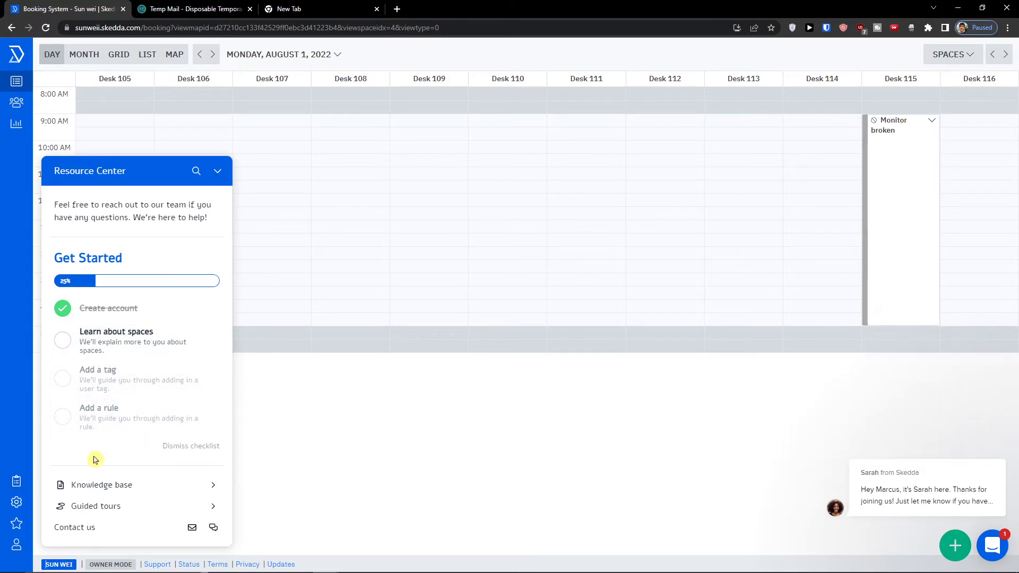
left_click(16, 501)
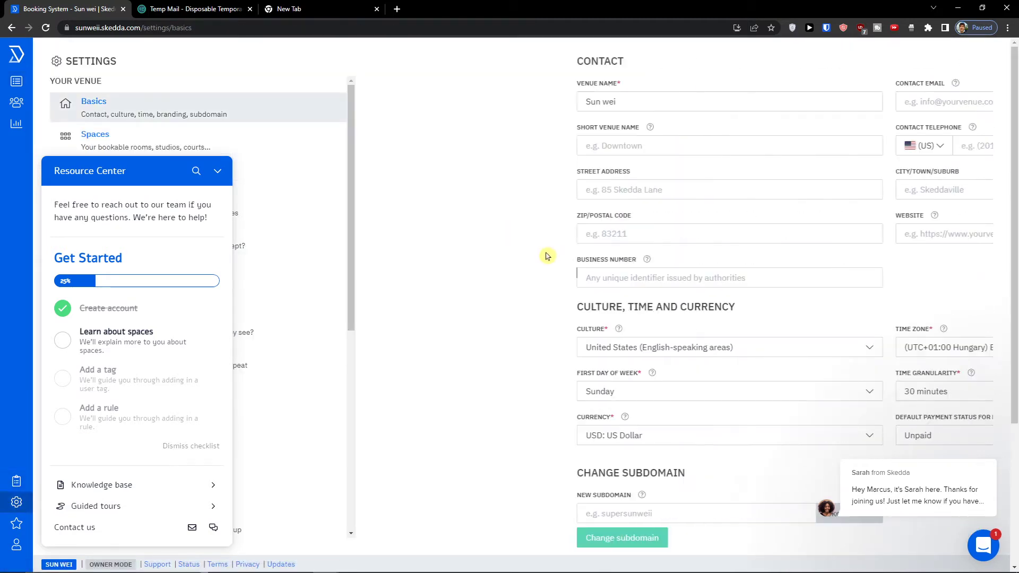
Collapse the Resource Center, view Spaces settings and Insights, then return to the day calendar.
left_click(218, 171)
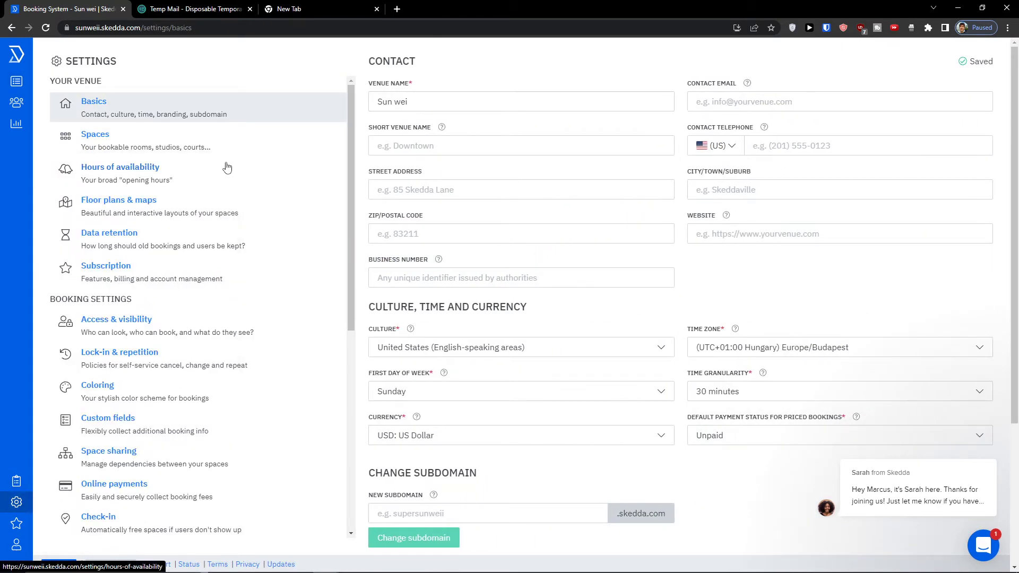
left_click(291, 139)
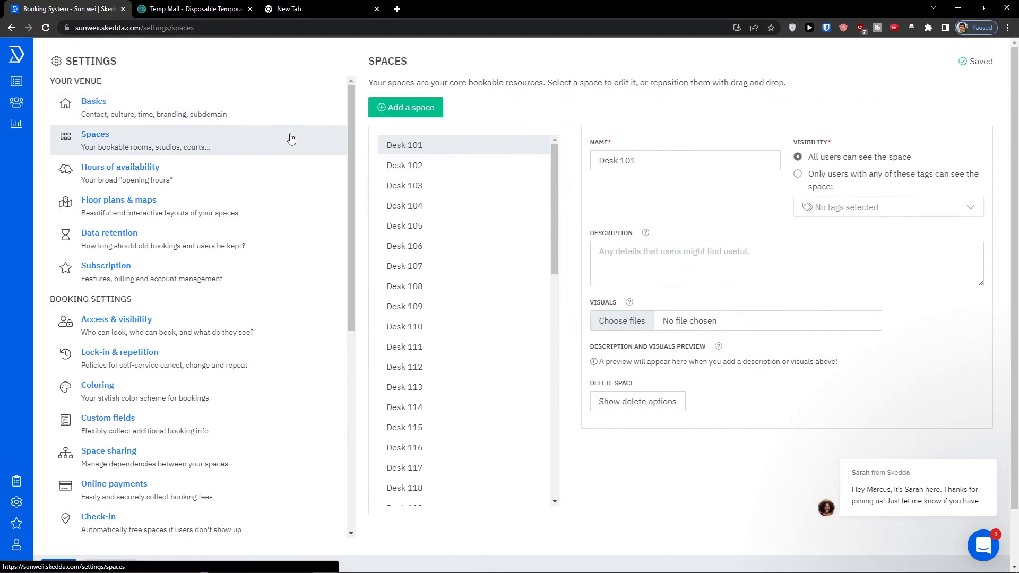
scroll(507, 237, "down", 3)
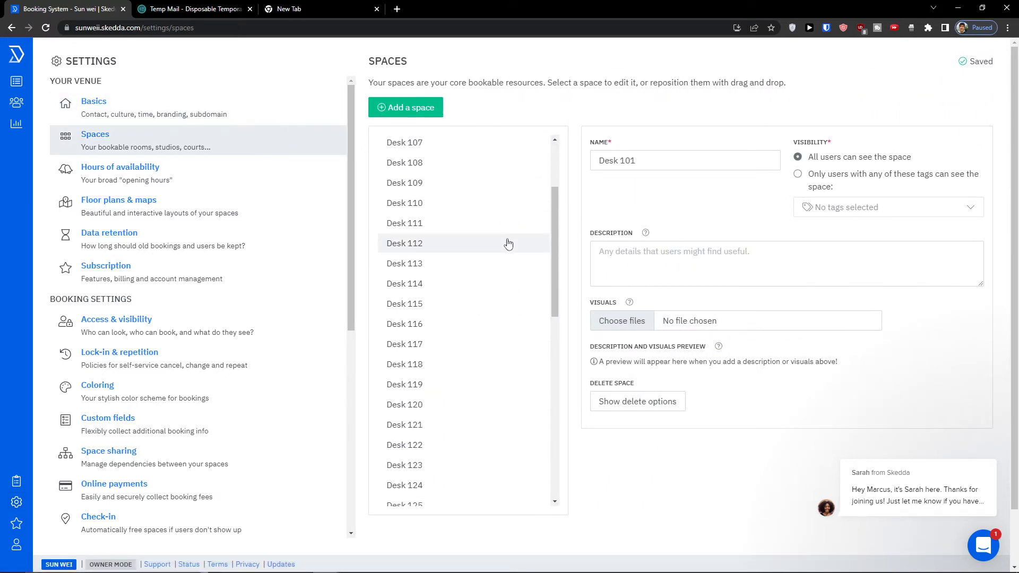
scroll(508, 233, "up", 3)
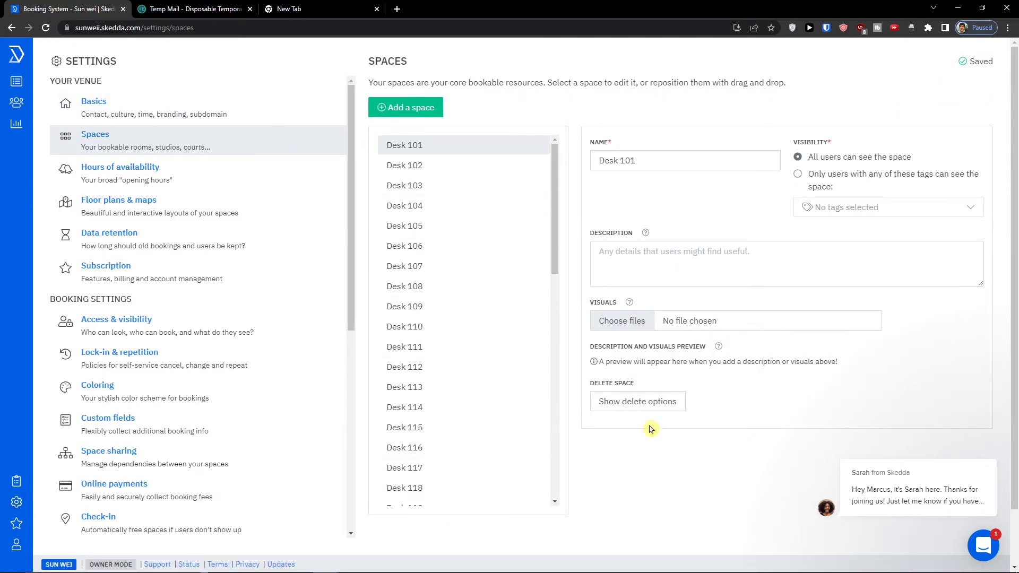
left_click(19, 512)
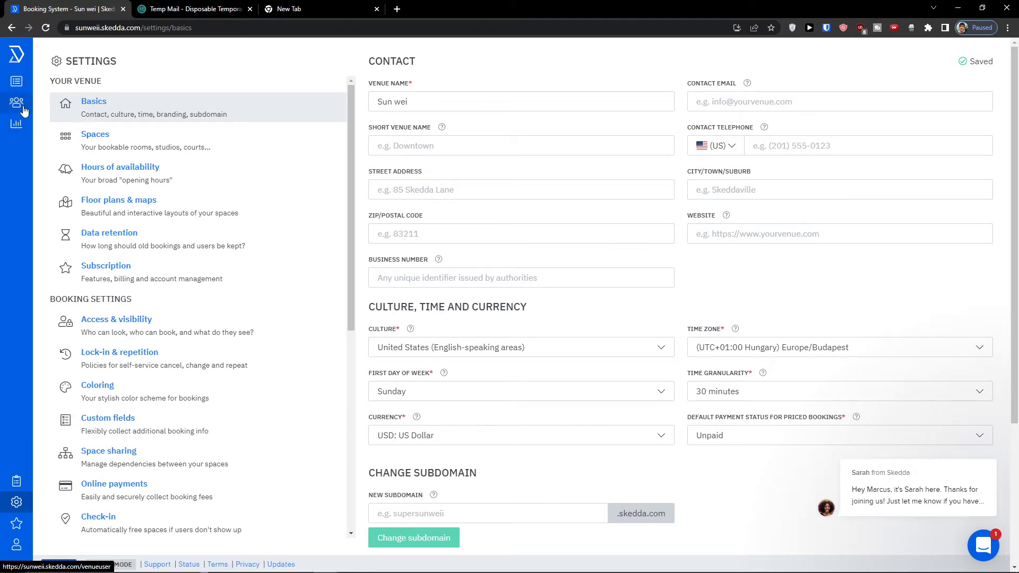
left_click(17, 122)
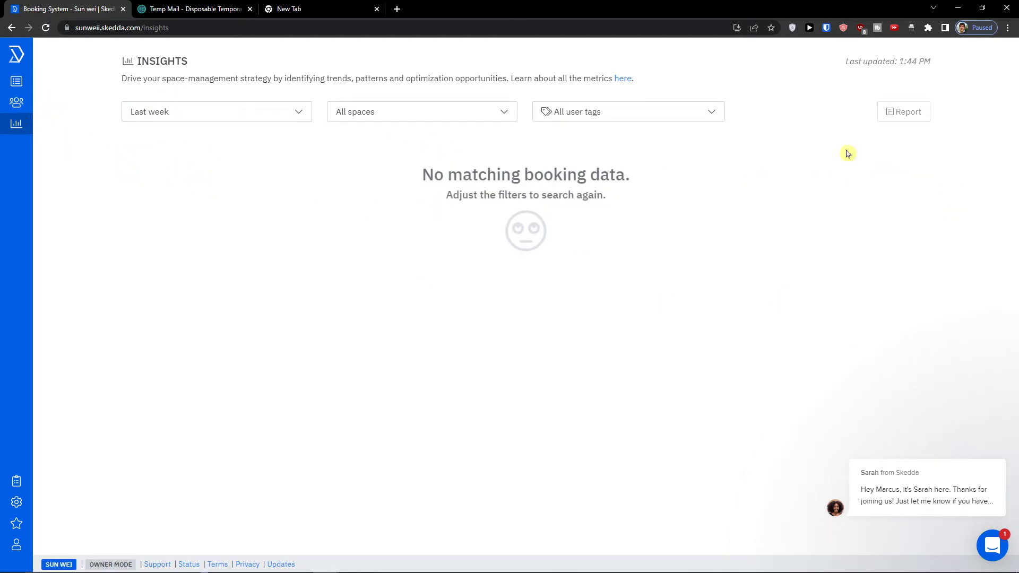
left_click(16, 82)
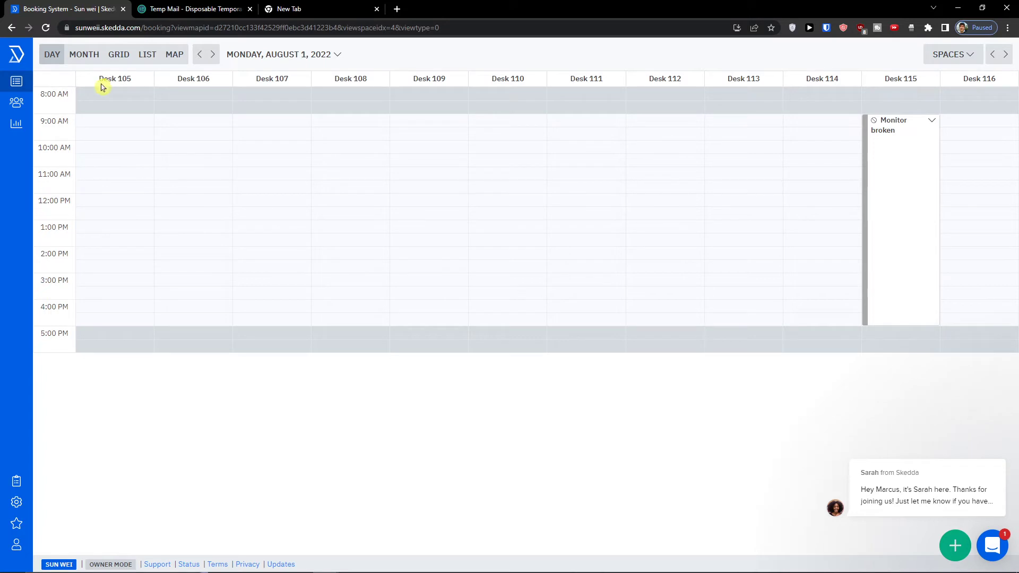
Select the 9:00 AM slot under Desk 105 and start a new booking.
left_click_drag(93, 86, 139, 87)
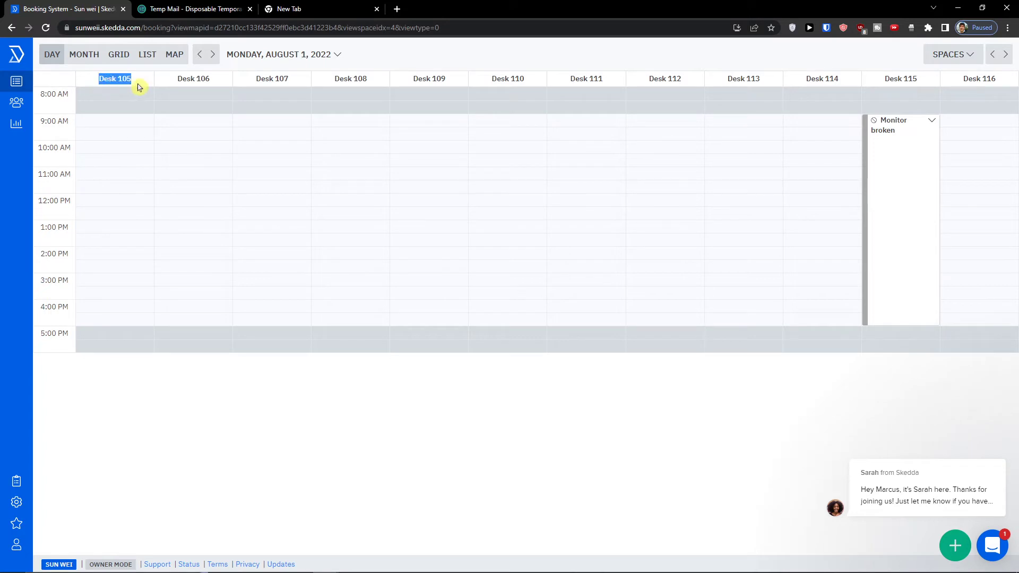
left_click(114, 125)
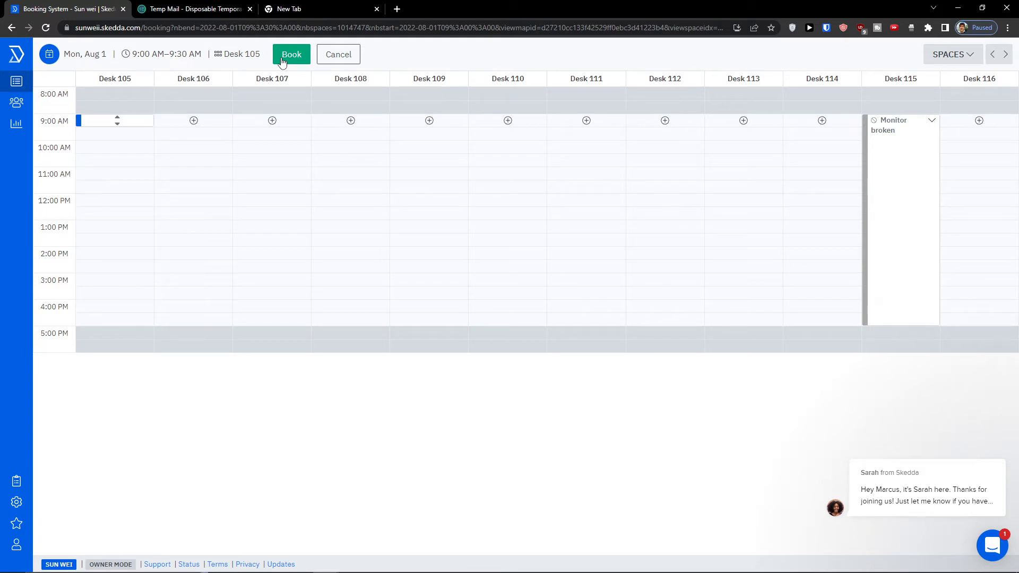
left_click(283, 59)
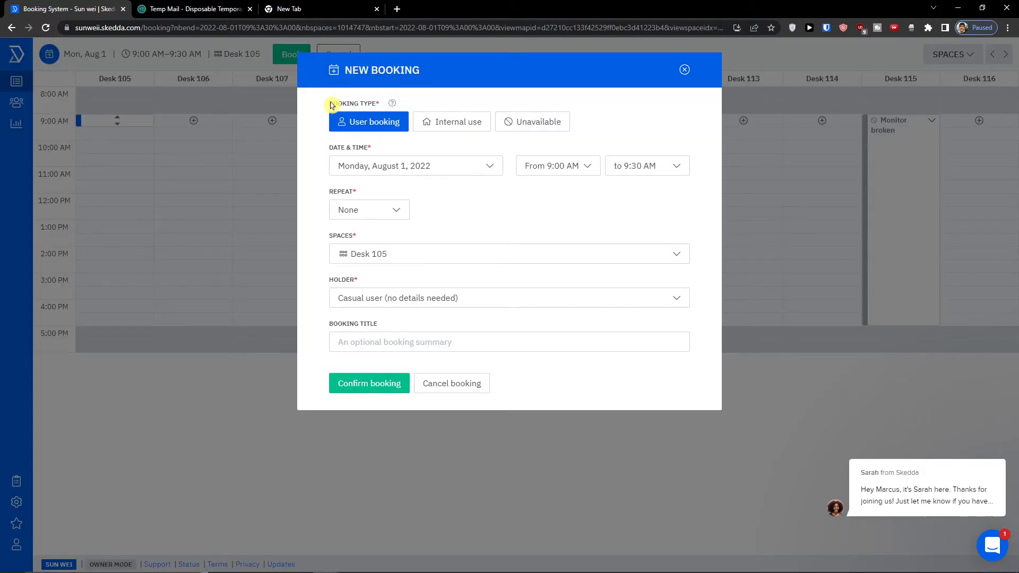
left_click_drag(330, 105, 399, 111)
left_click(431, 103)
Keep it a user booking on August 1, 2022 and set the end time to 11:00 AM.
left_click(455, 124)
left_click(375, 124)
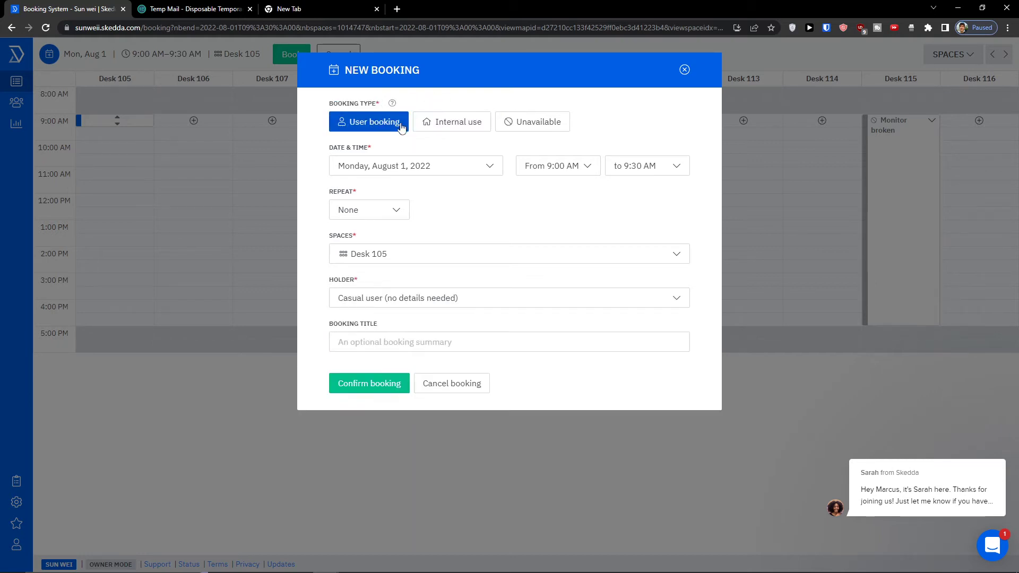
left_click(485, 173)
left_click(479, 167)
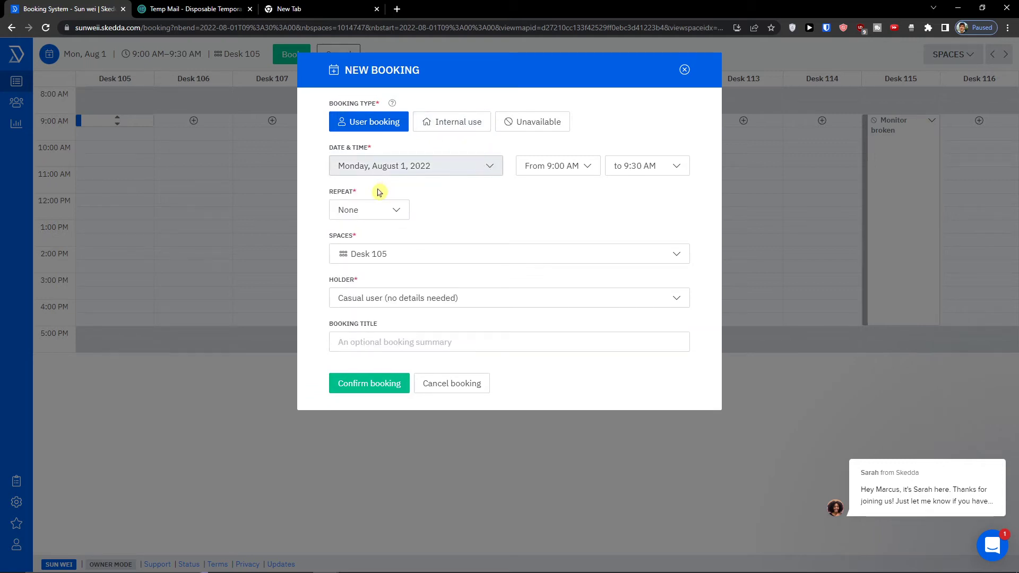
left_click(657, 167)
left_click(650, 240)
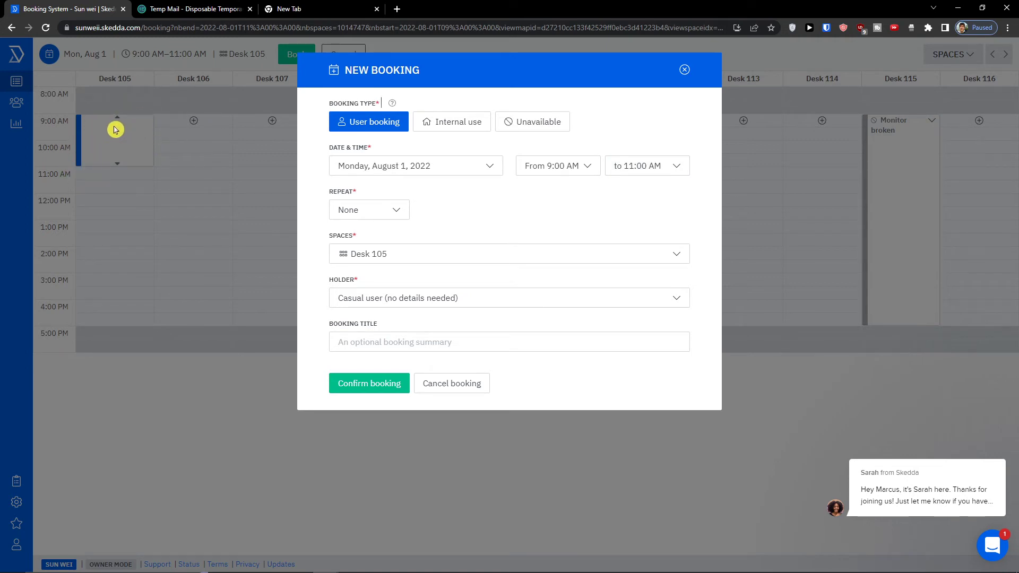
left_click(386, 212)
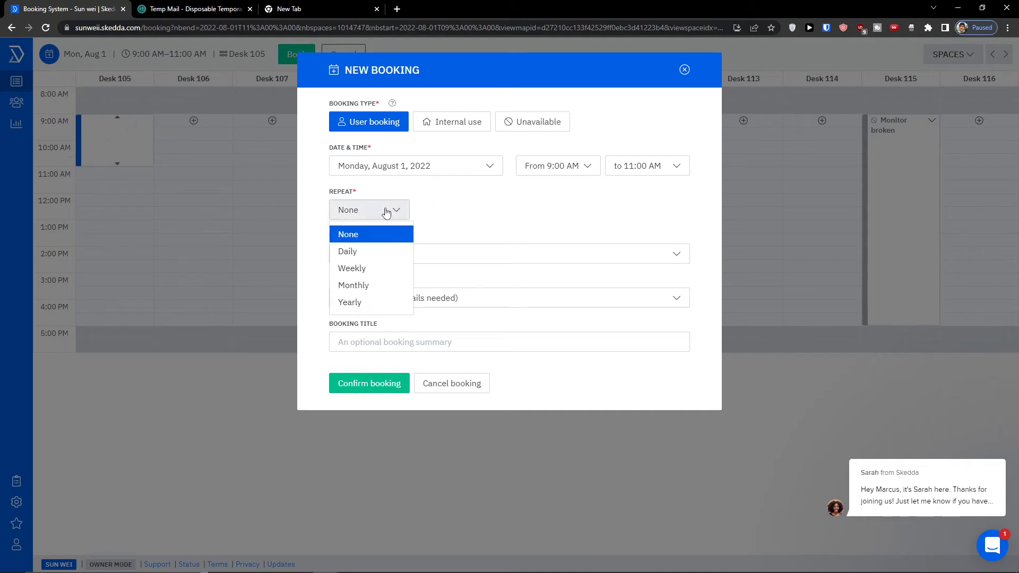
Make the booking repeat weekly on Monday and Tuesday, ending by date on August 11, 2022.
left_click(374, 268)
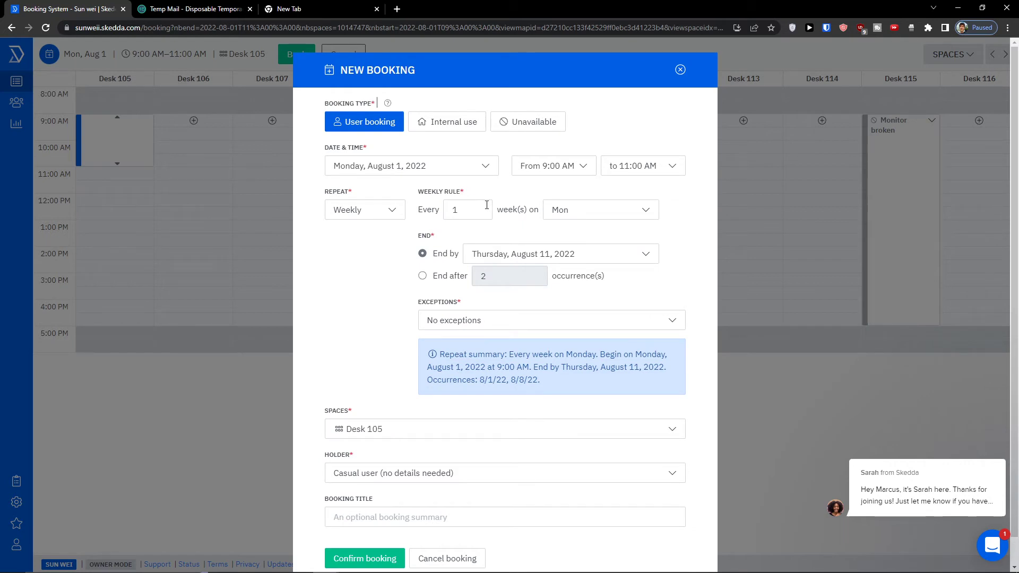
left_click(568, 212)
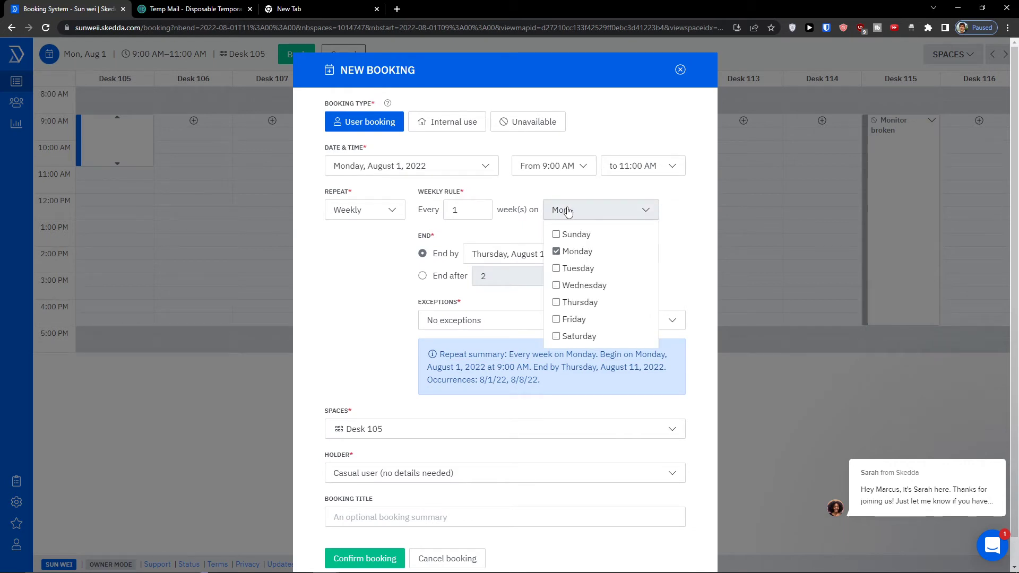
left_click(580, 269)
left_click(370, 278)
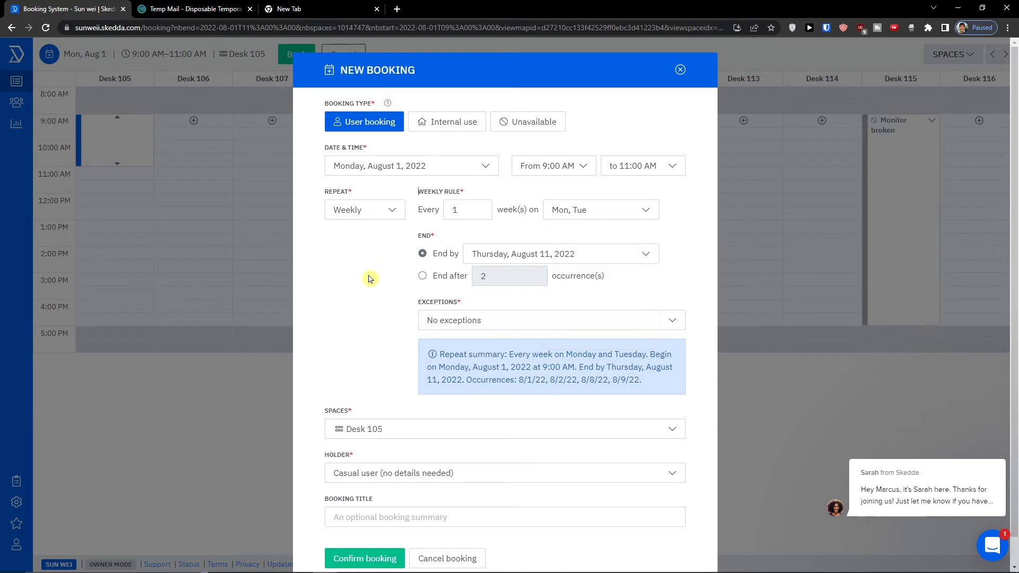
left_click(460, 279)
left_click(446, 254)
left_click(464, 321)
left_click(463, 322)
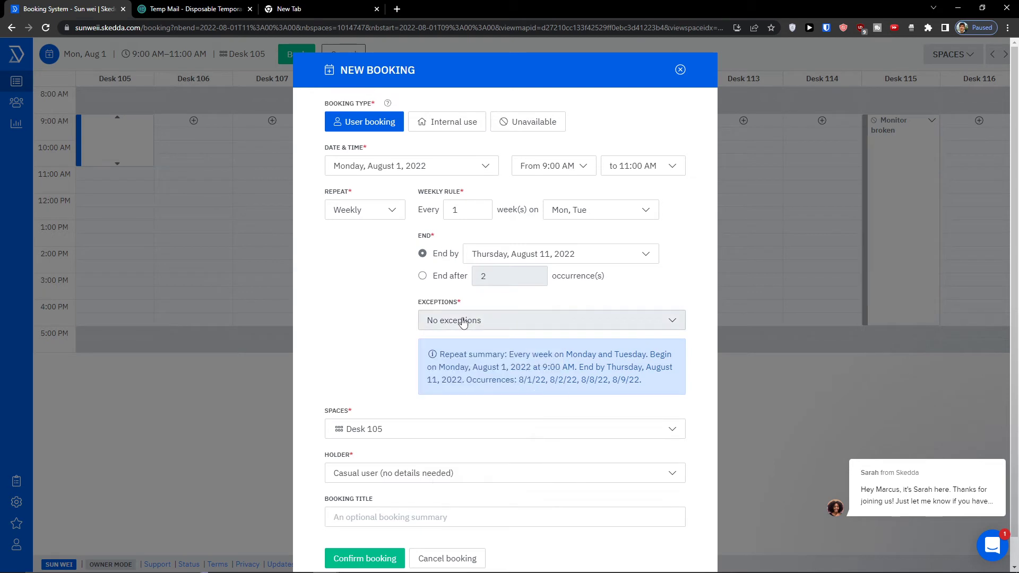
left_click(462, 320)
left_click(466, 317)
Set a registered user as the booking holder and confirm the recurring booking.
scroll(505, 266, "down", 1)
left_click(418, 410)
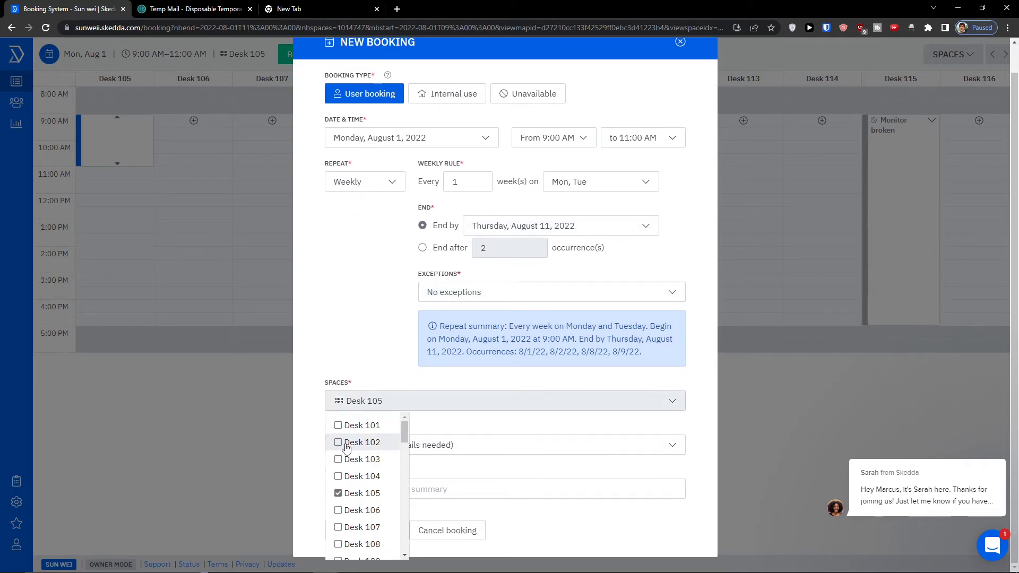
left_click(387, 369)
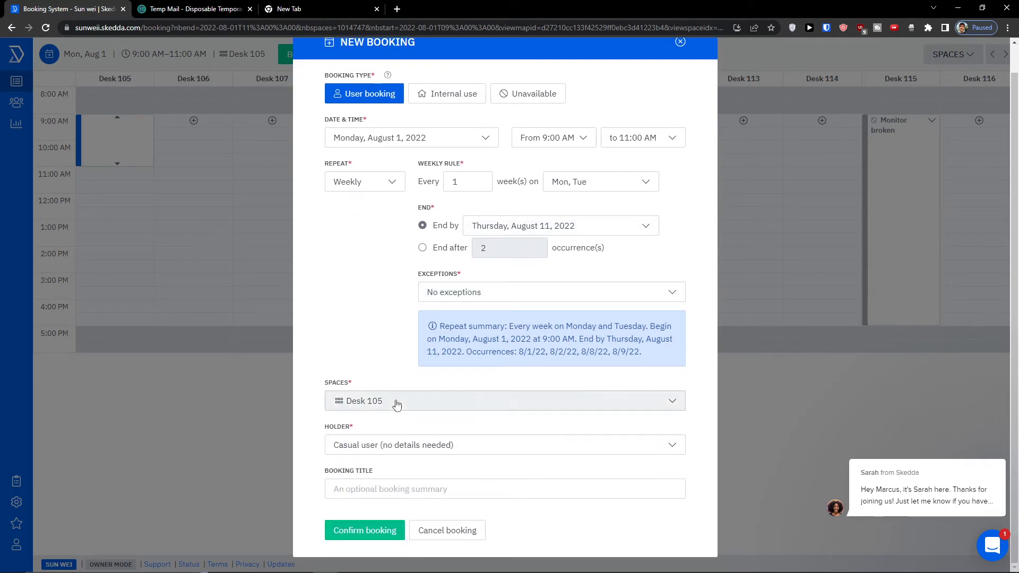
left_click(393, 451)
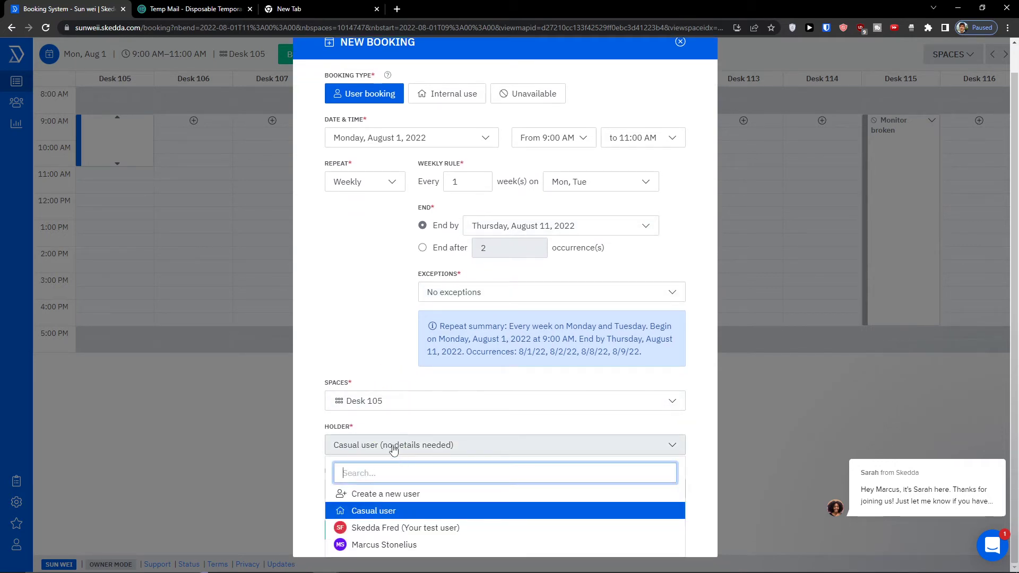
left_click(378, 545)
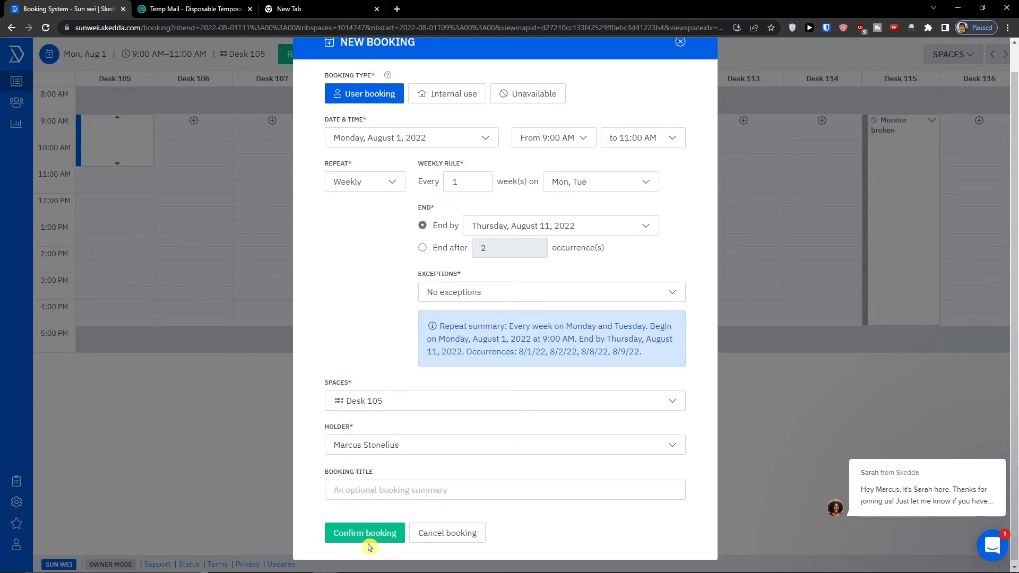
scroll(383, 495, "down", 1)
scroll(382, 484, "down", 1)
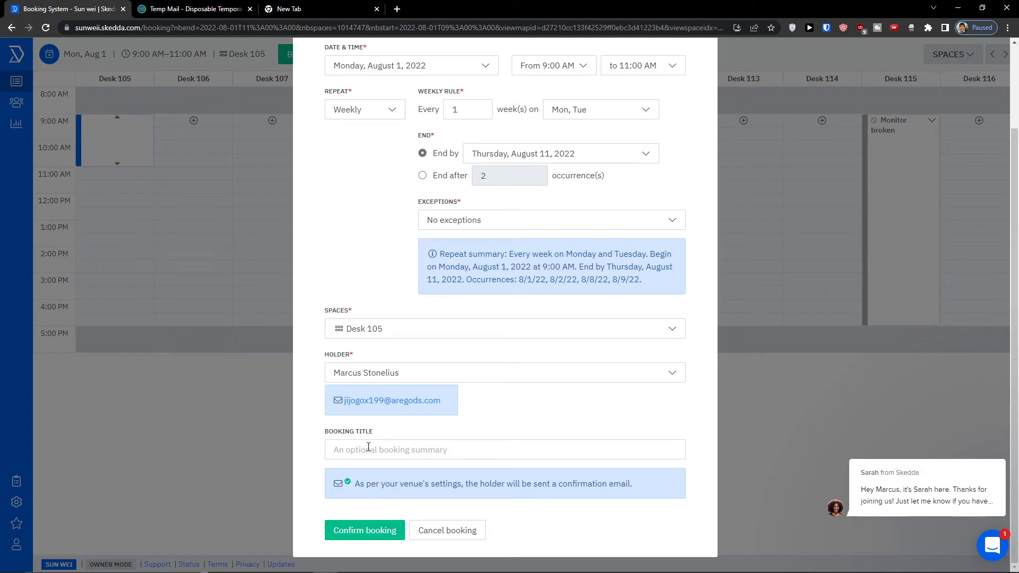
scroll(420, 428, "up", 2)
scroll(398, 432, "down", 2)
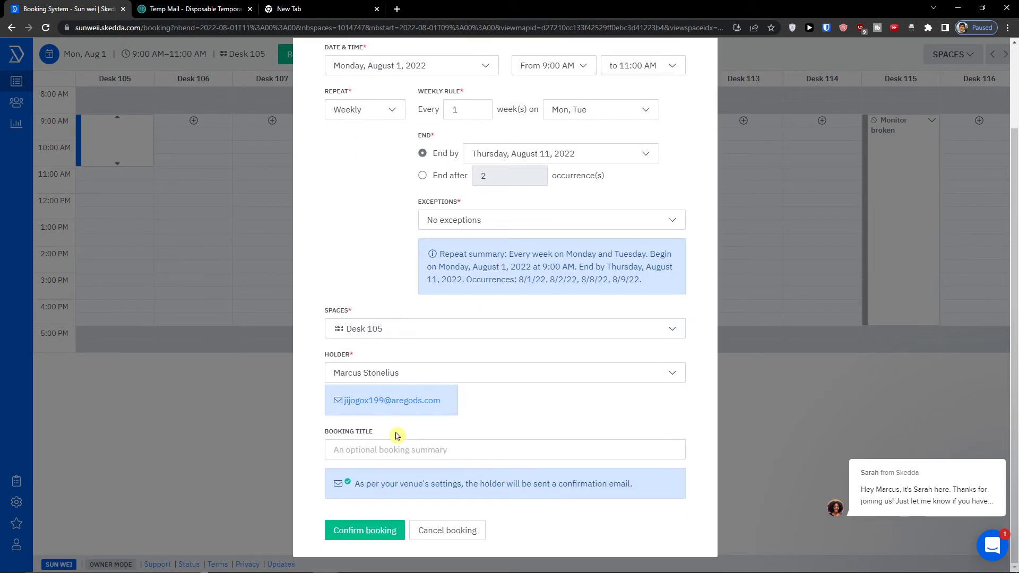
left_click(347, 533)
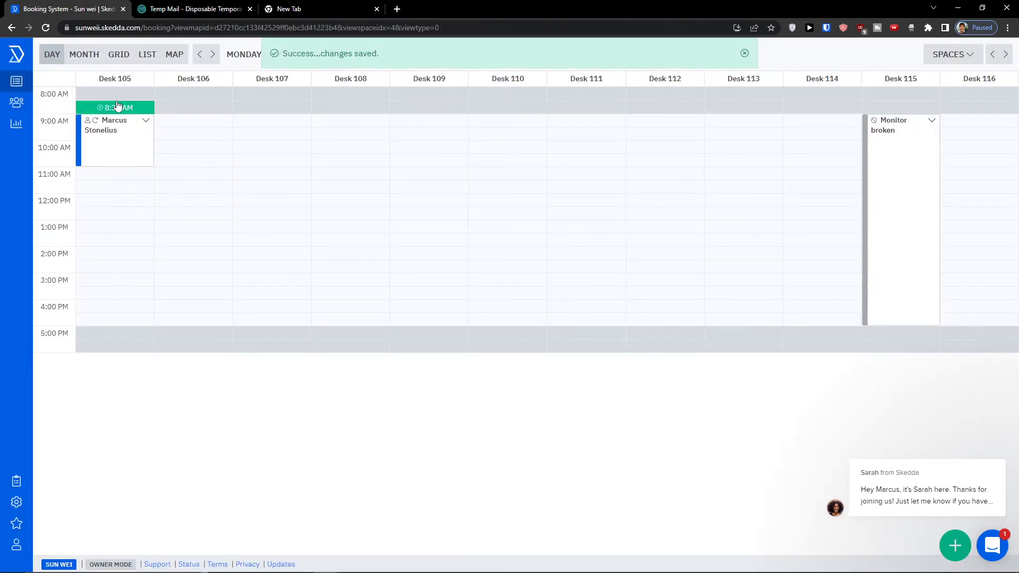
Flip through the Month and Day views, then show the Level One floor map.
left_click(79, 55)
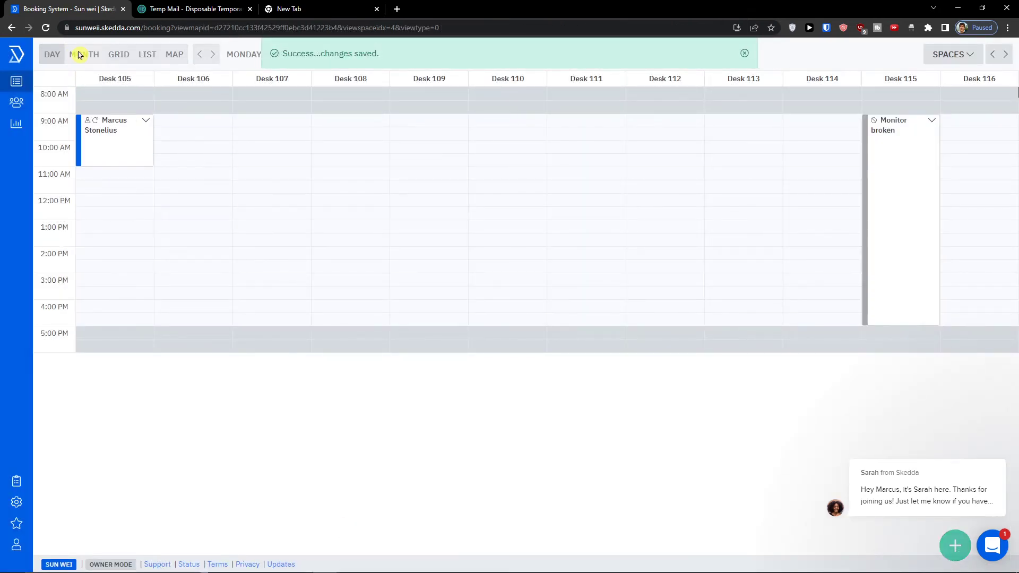
left_click(48, 55)
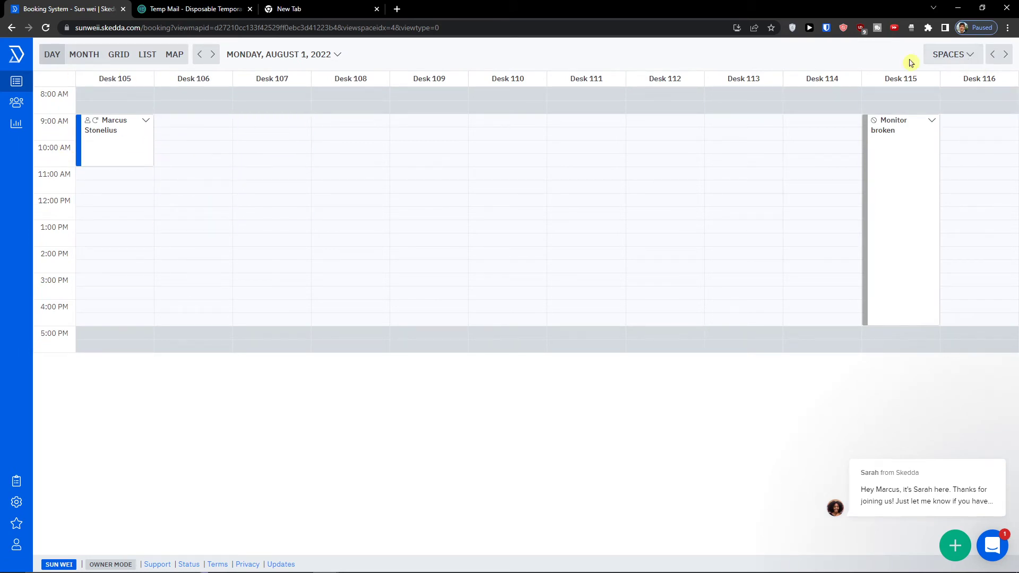
left_click(169, 56)
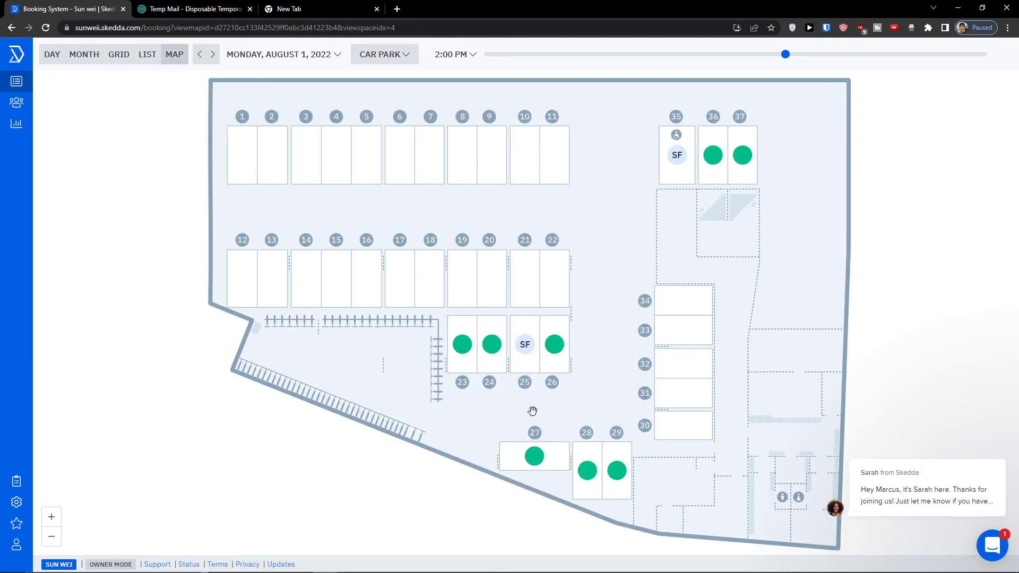
left_click(380, 54)
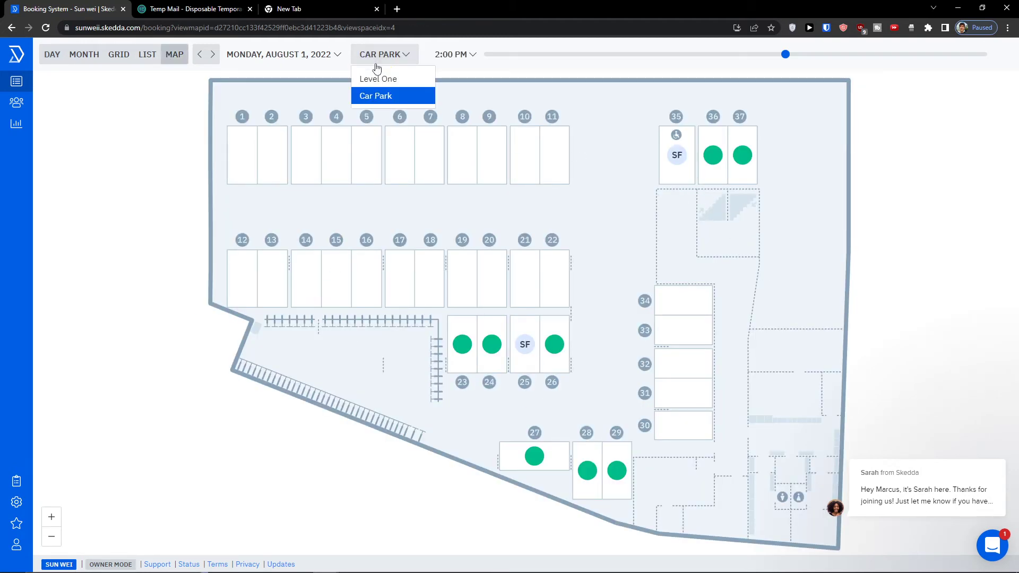
left_click(377, 74)
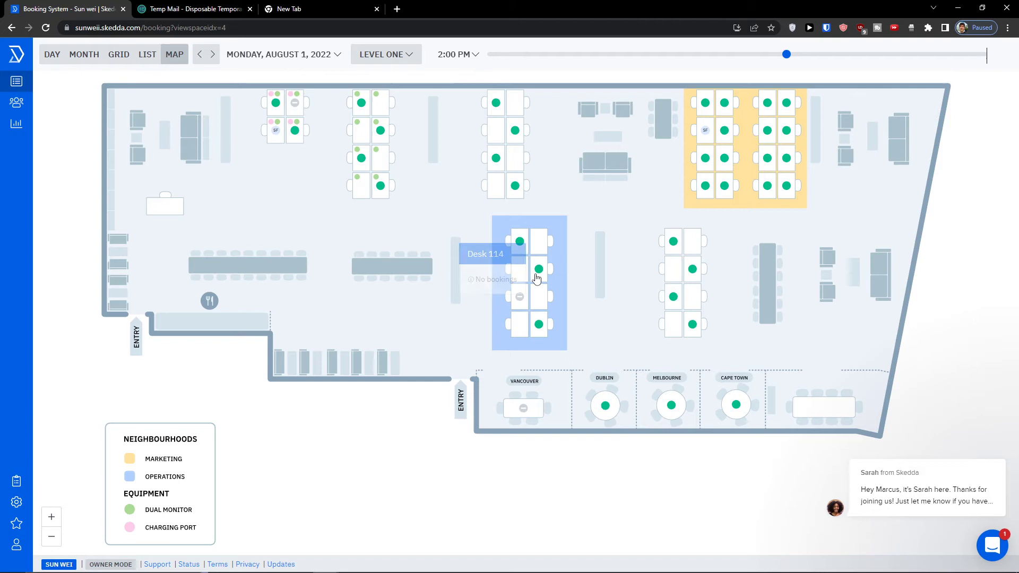
Check the availability of Desk 118 and another desk, closing each details popup.
left_click(691, 280)
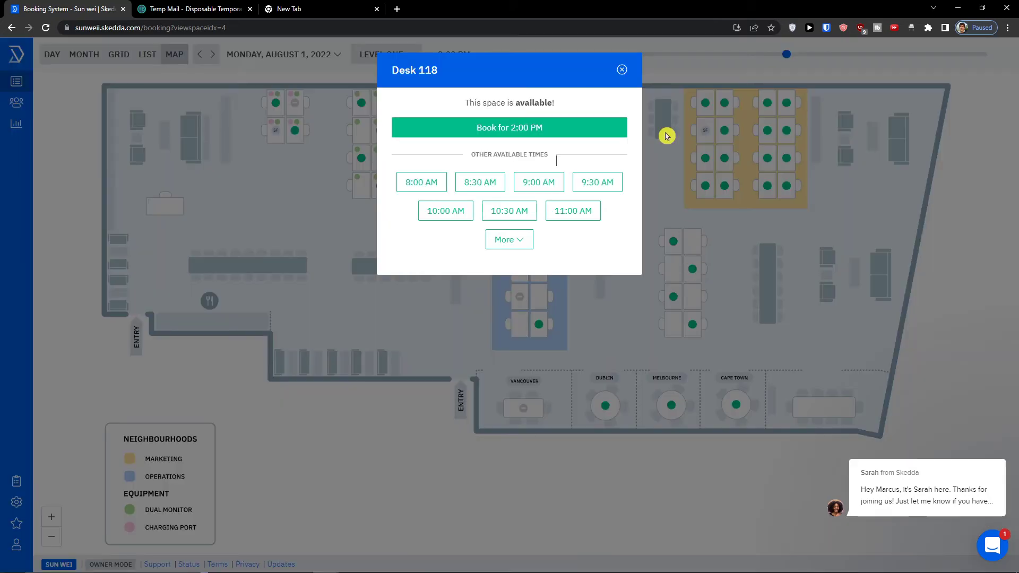
left_click(622, 70)
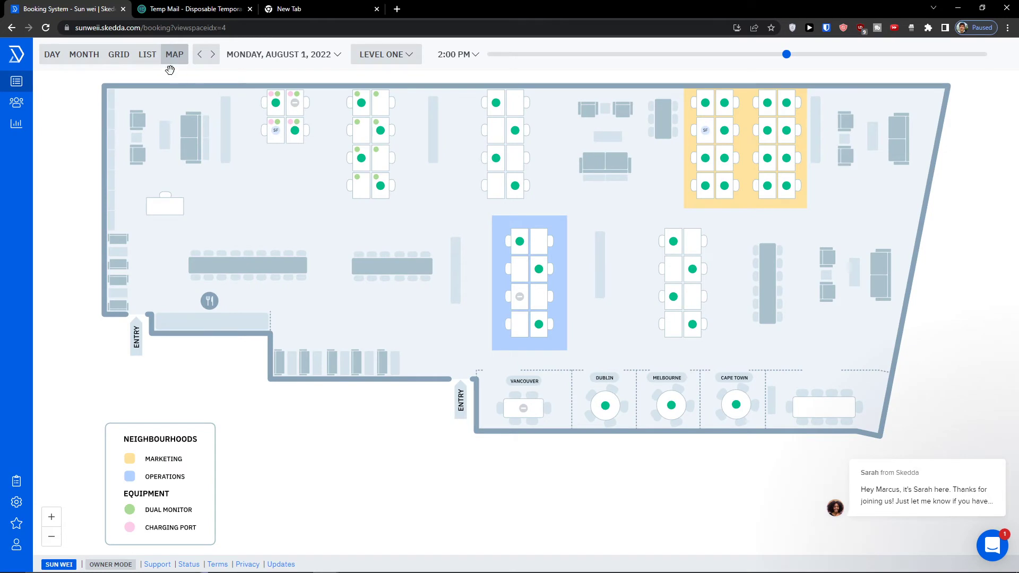
left_click(379, 138)
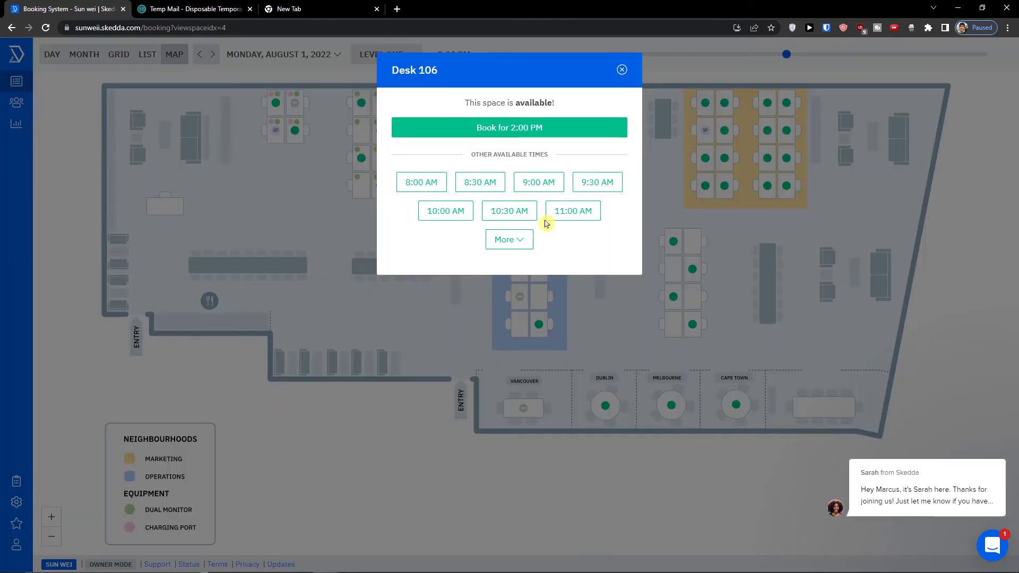
left_click(623, 69)
Glance at August 2022, return to Monday August 1, and reach Desk 101's Spaces settings via Create another space.
left_click(71, 60)
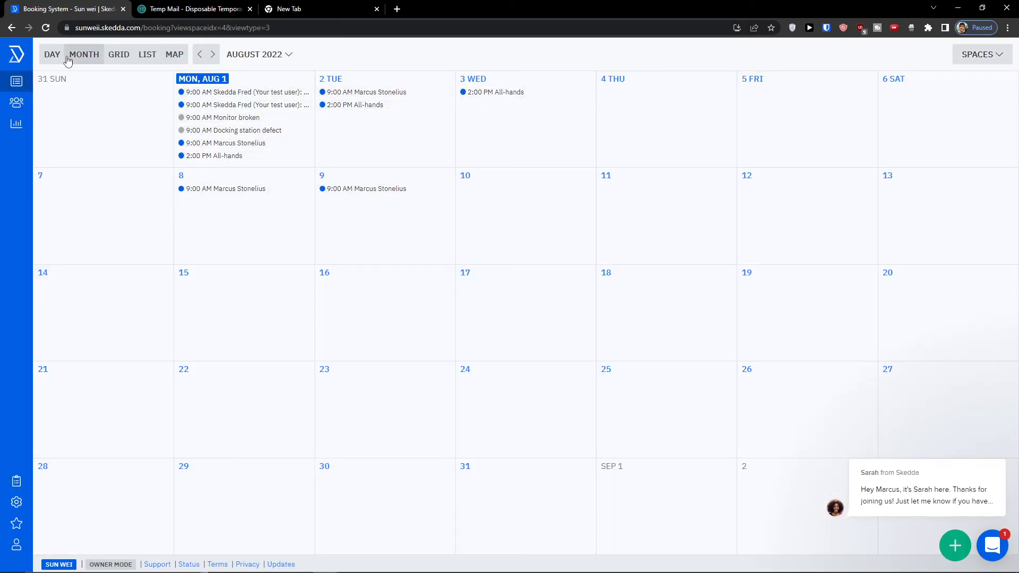
left_click(52, 55)
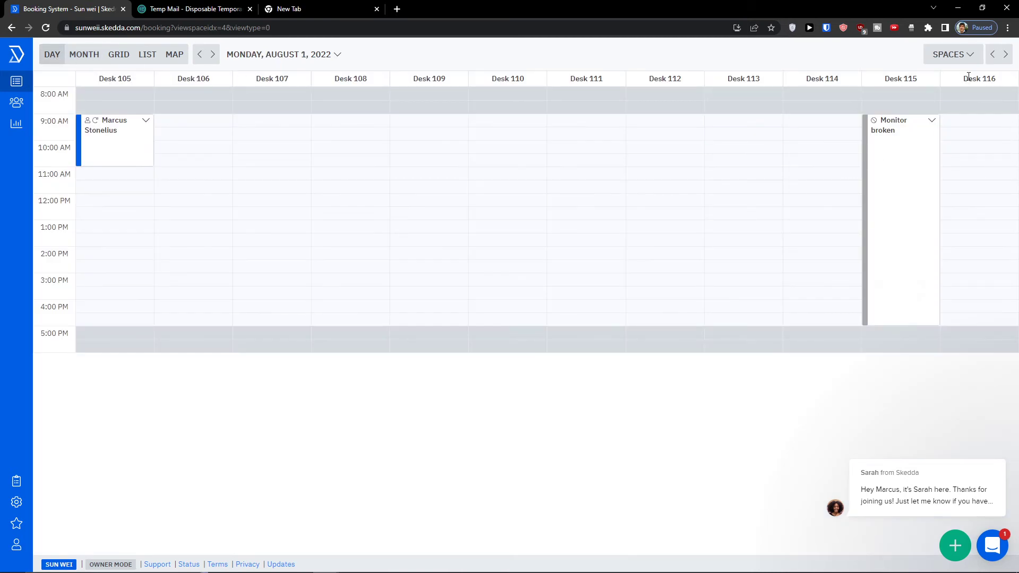
left_click(953, 56)
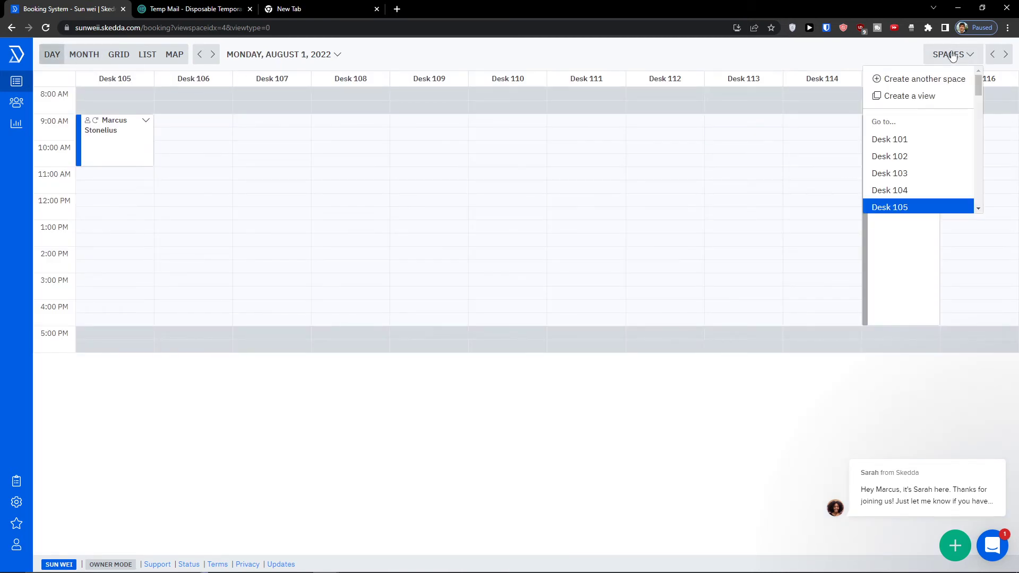
left_click(932, 84)
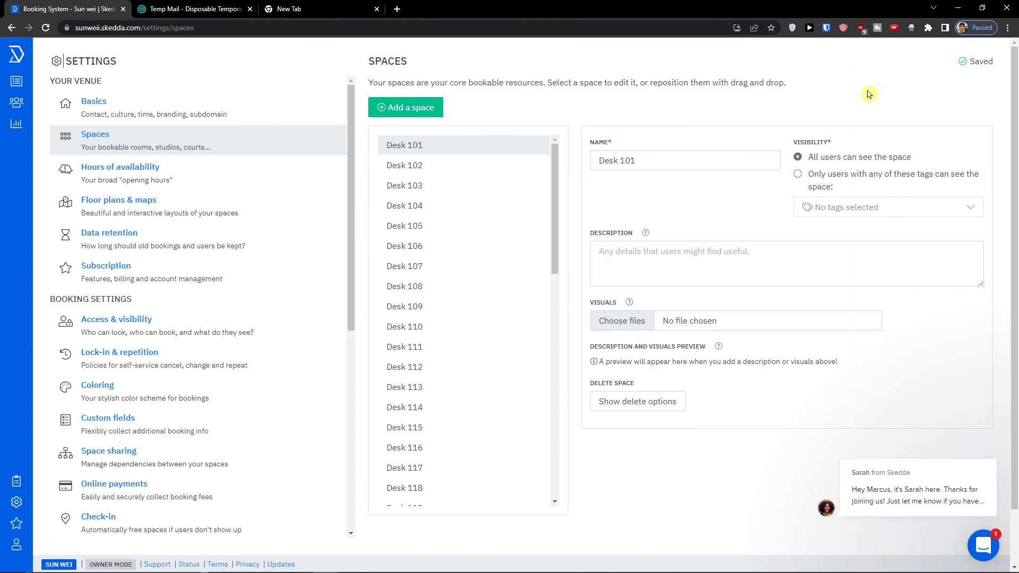
scroll(446, 229, "down", 2)
scroll(448, 209, "up", 2)
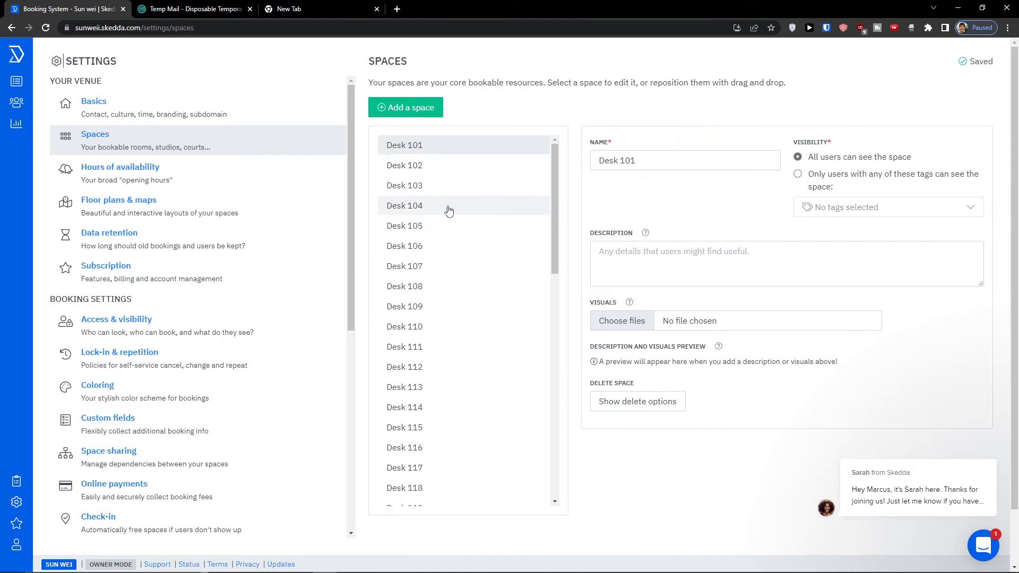
Replace Desk 101's name with a personal space name, retyping it after a typo.
triple_click(655, 154)
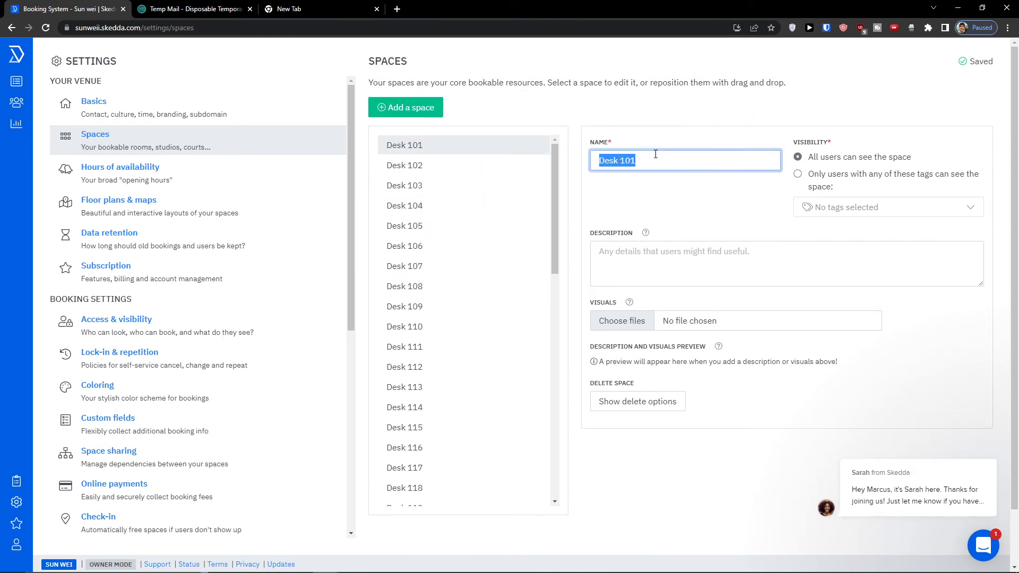
type("cMarcus S")
key("ctrl+a")
type("M")
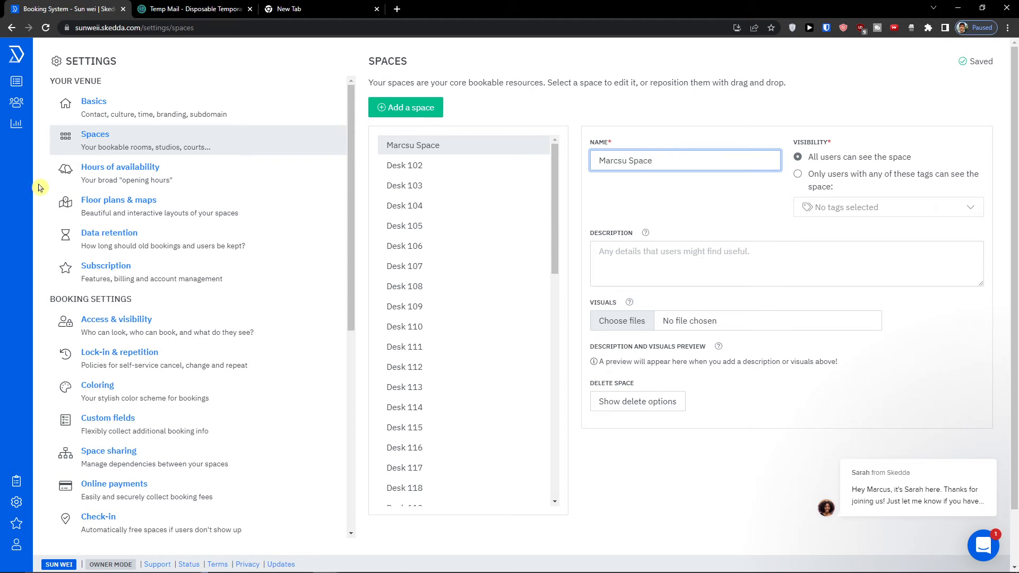
Restrict the space's visibility to users with any tags, choosing no tag, and save.
scroll(105, 209, "down", 7)
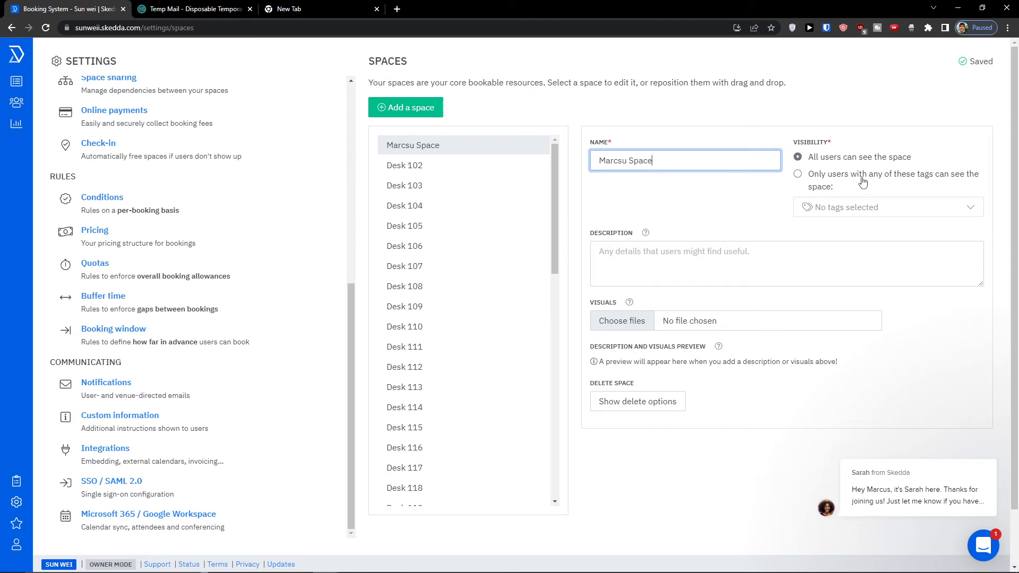
left_click(858, 217)
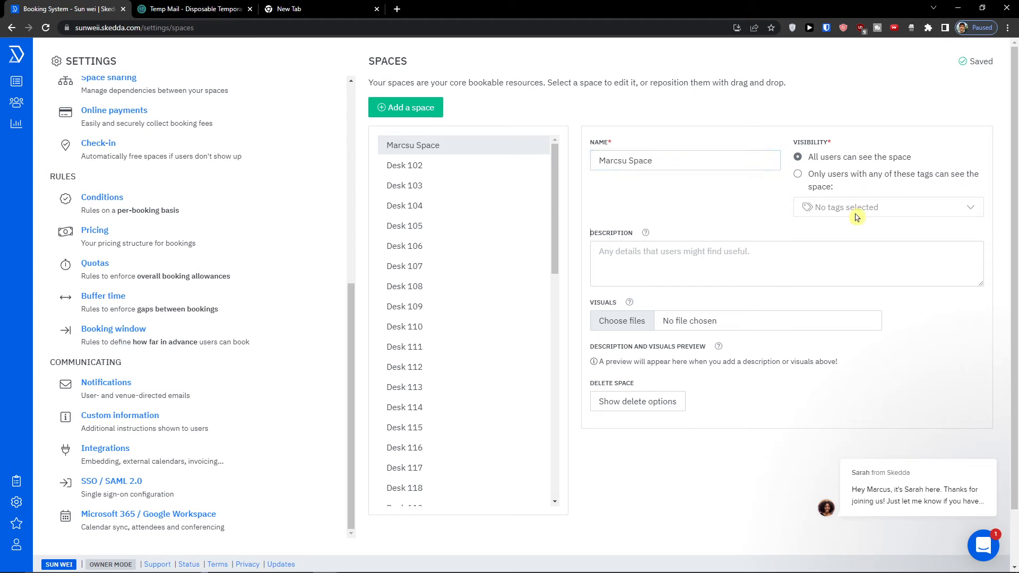
left_click(817, 183)
left_click(837, 209)
left_click(836, 209)
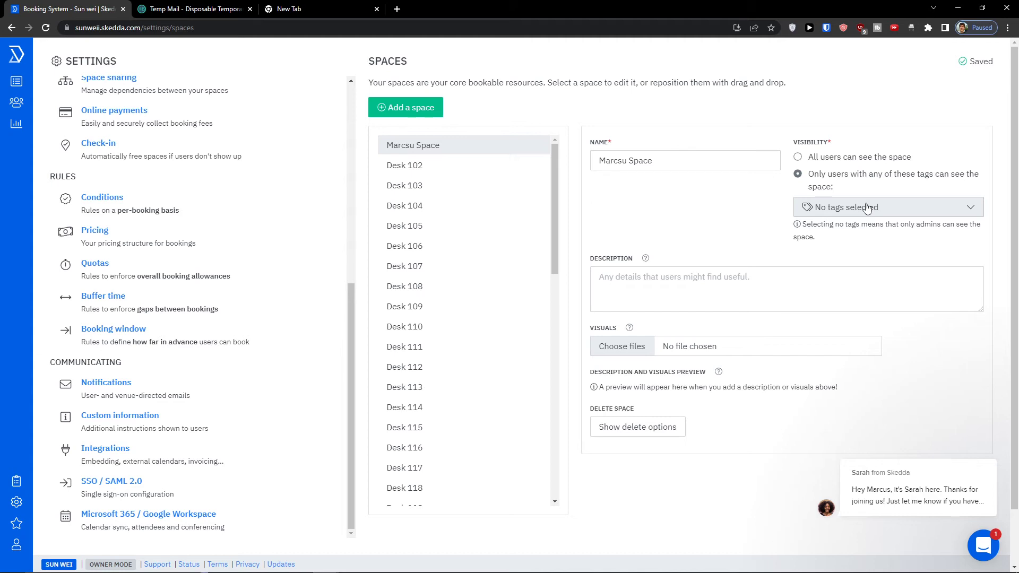
left_click(846, 141)
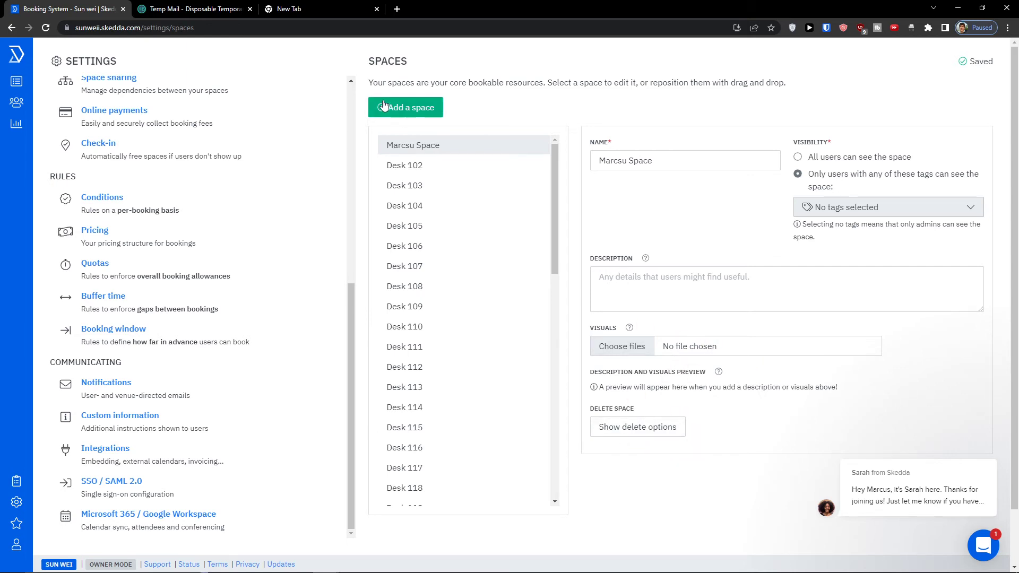
left_click(470, 150)
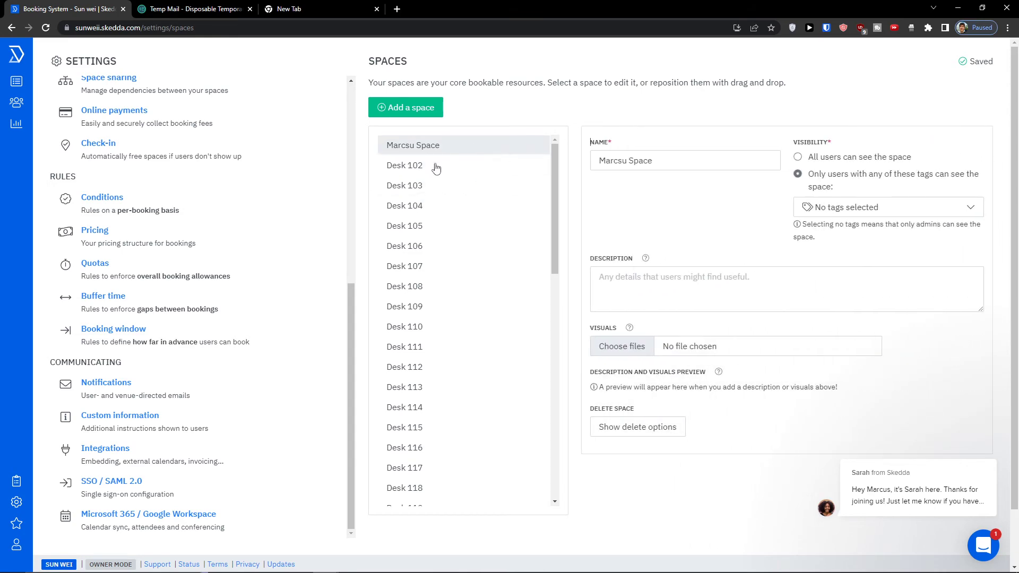
Show Hours of availability, with all spaces open 9:00 AM–5:00 PM, Monday to Friday.
scroll(171, 178, "up", 7)
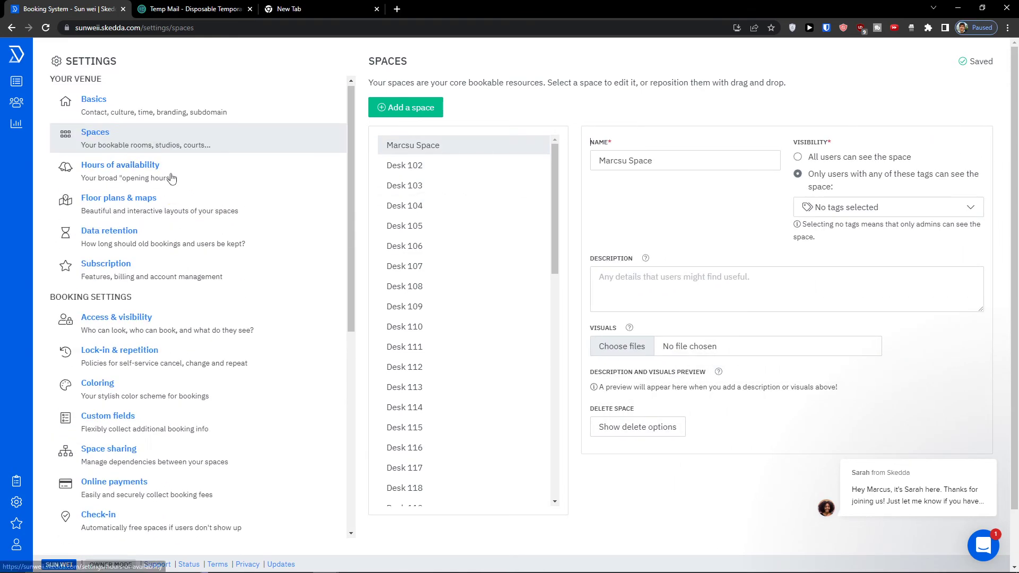
scroll(169, 175, "down", 7)
scroll(166, 176, "up", 7)
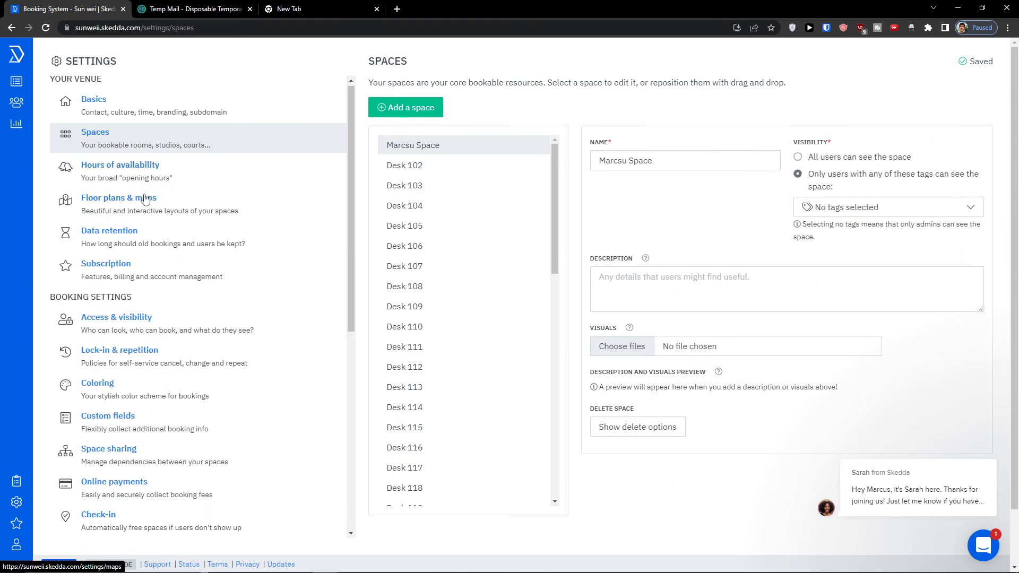
left_click(137, 168)
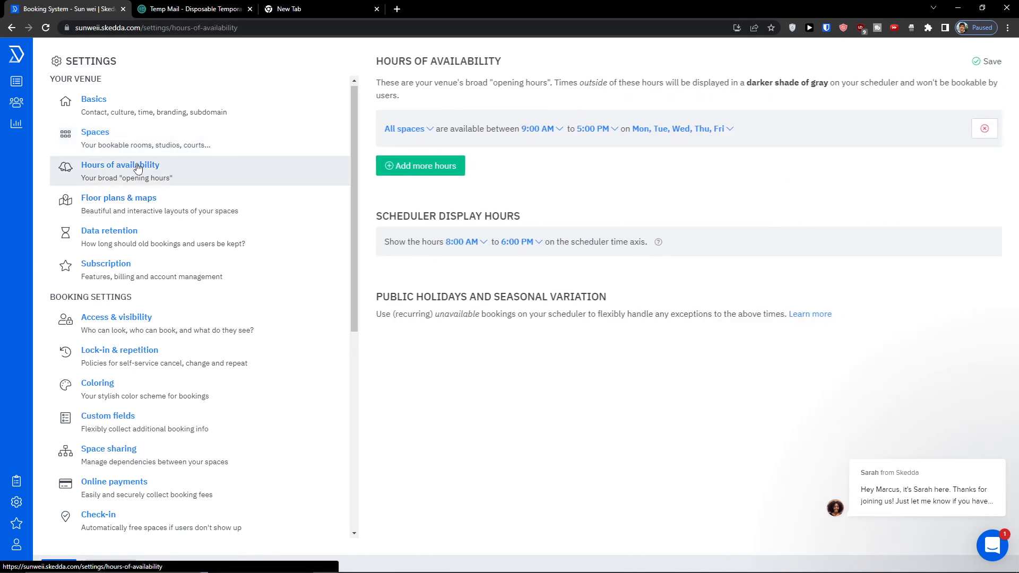
left_click_drag(449, 83, 529, 83)
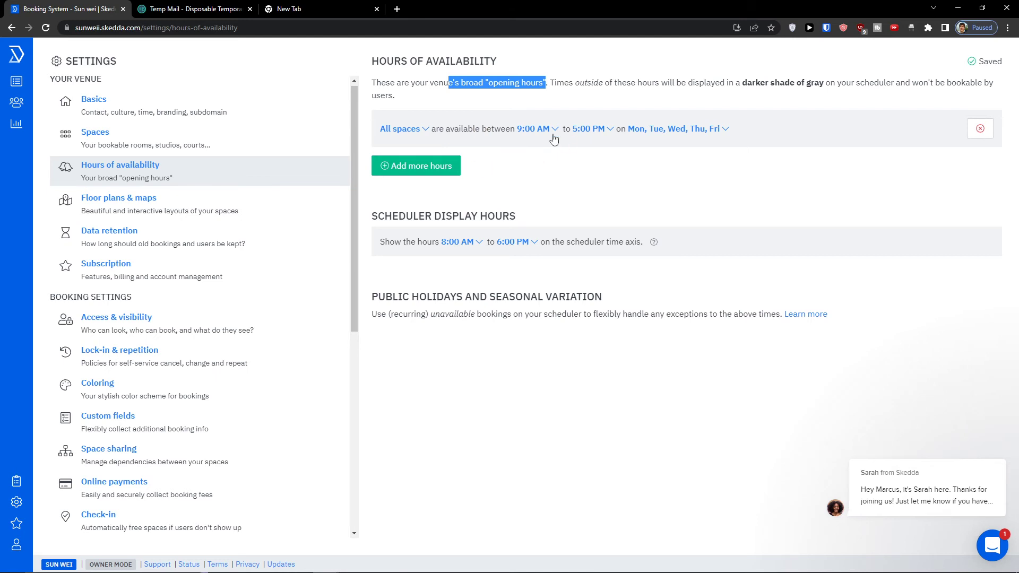
In Floor plans & maps, remove Desk 112's indicator from the Level One map.
left_click(159, 199)
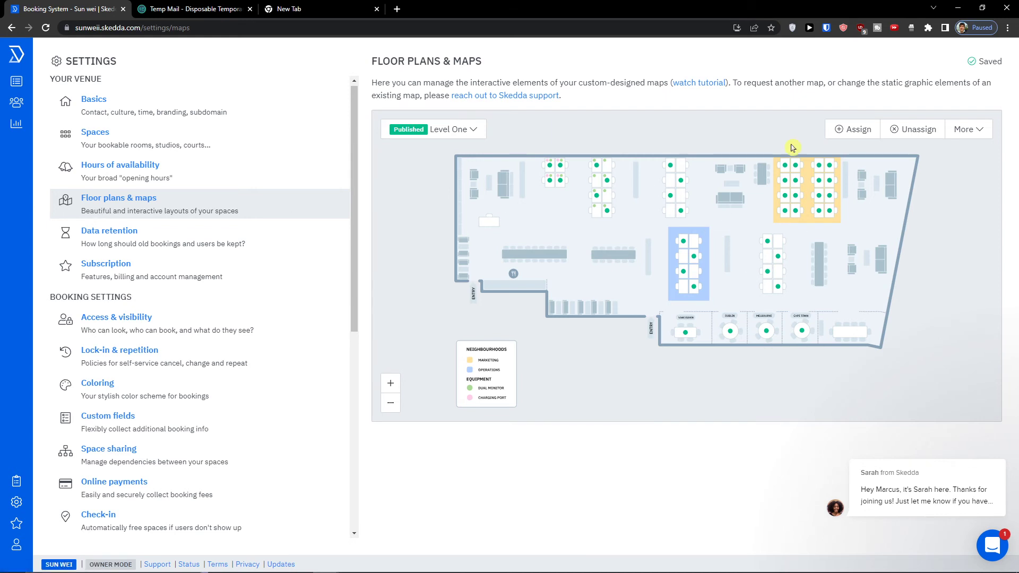
left_click(872, 137)
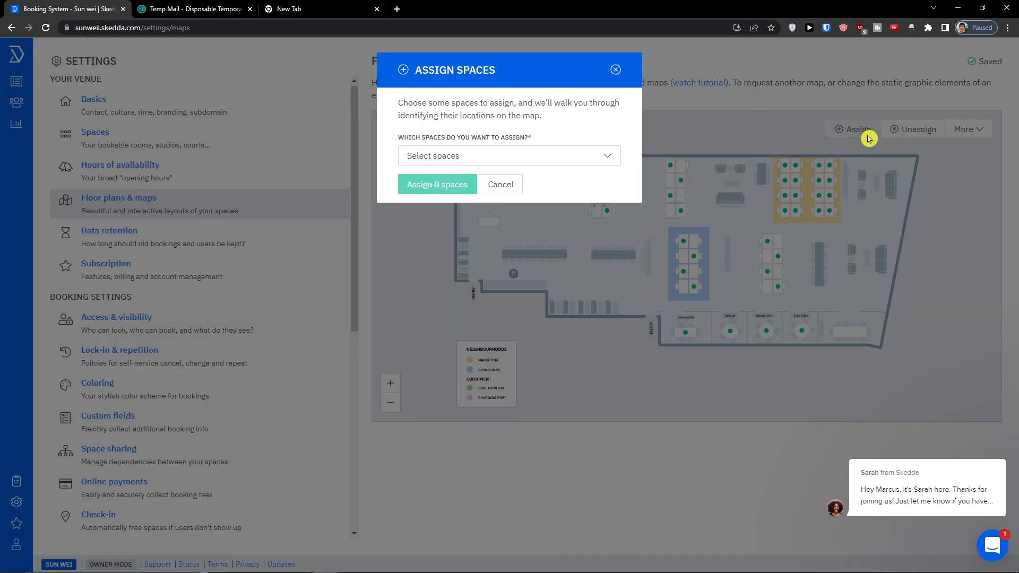
left_click(481, 156)
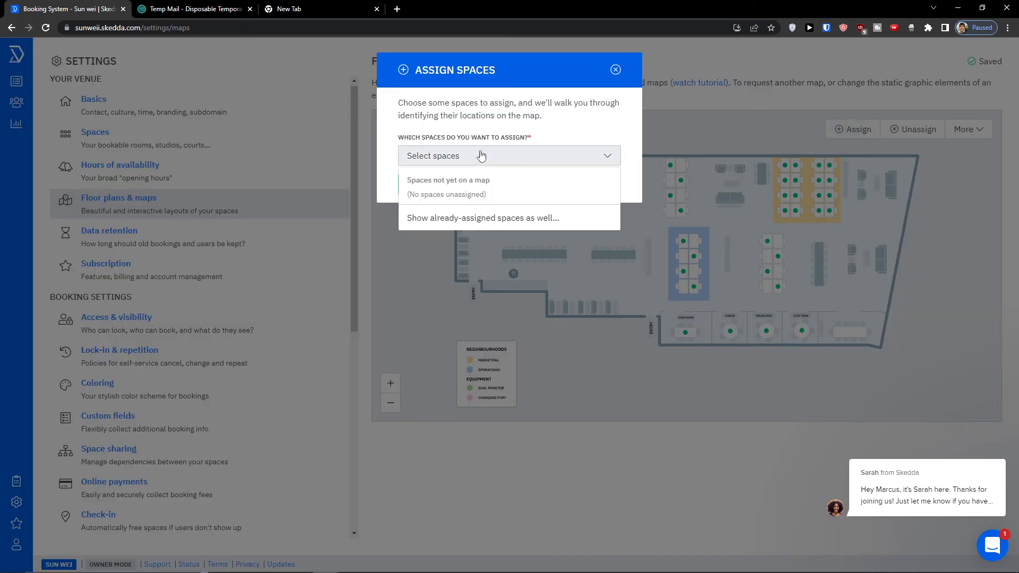
left_click(616, 70)
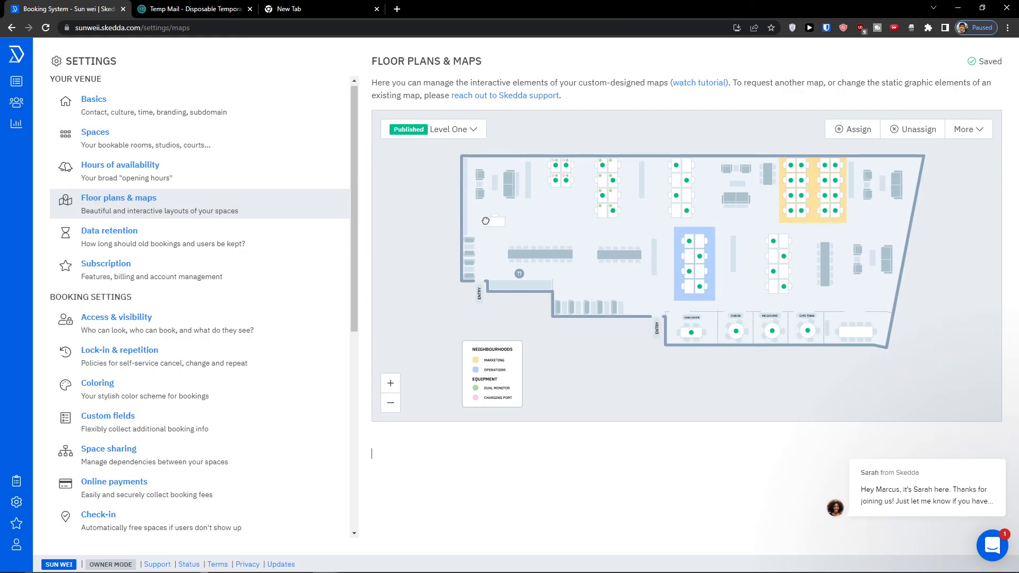
left_click_drag(491, 219, 455, 216)
left_click(918, 130)
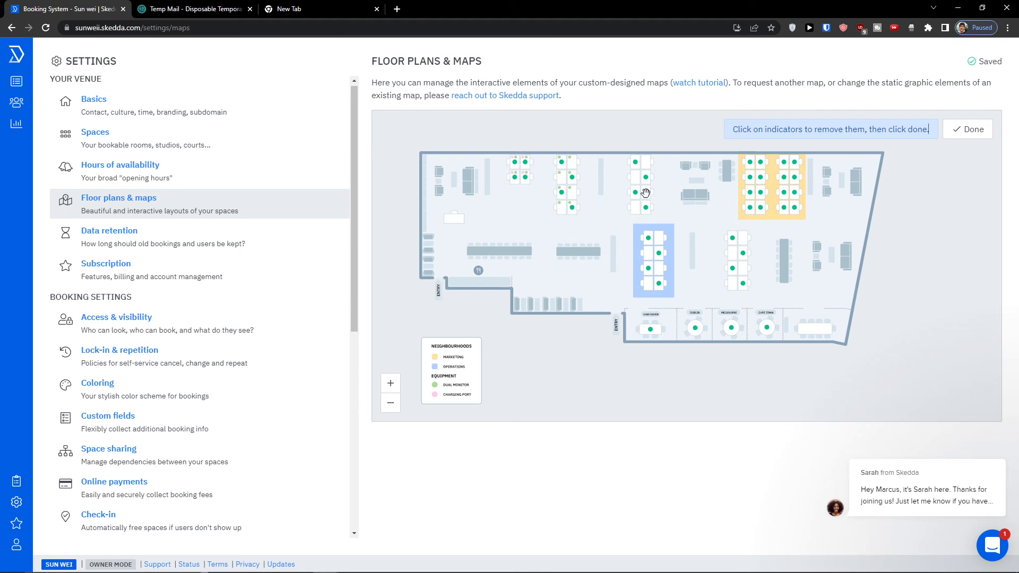
left_click(643, 212)
left_click(968, 129)
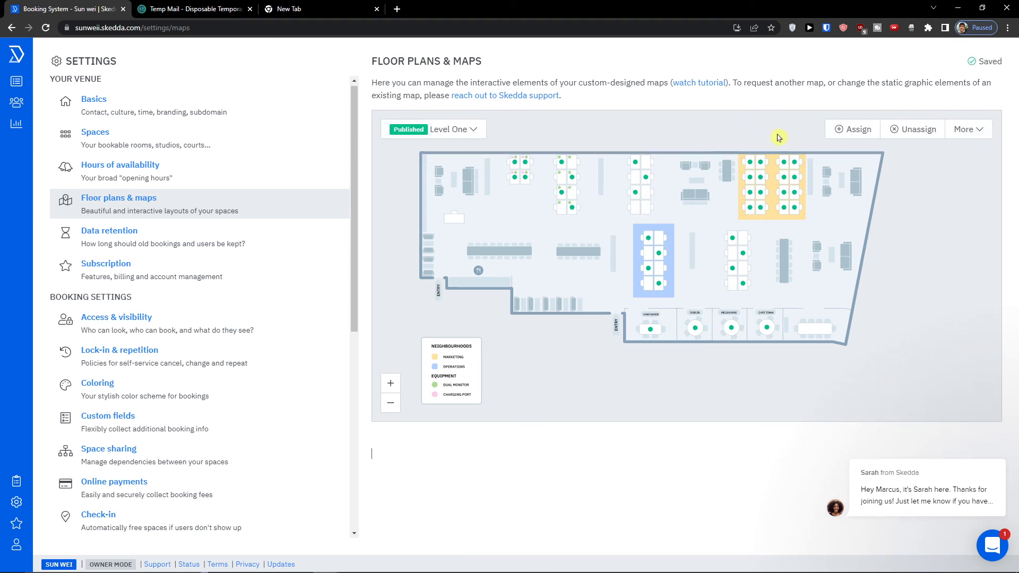
Confirm Desk 112 is listed as unassigned without reassigning it, then go to Data retention.
left_click(852, 129)
left_click(472, 155)
left_click(433, 198)
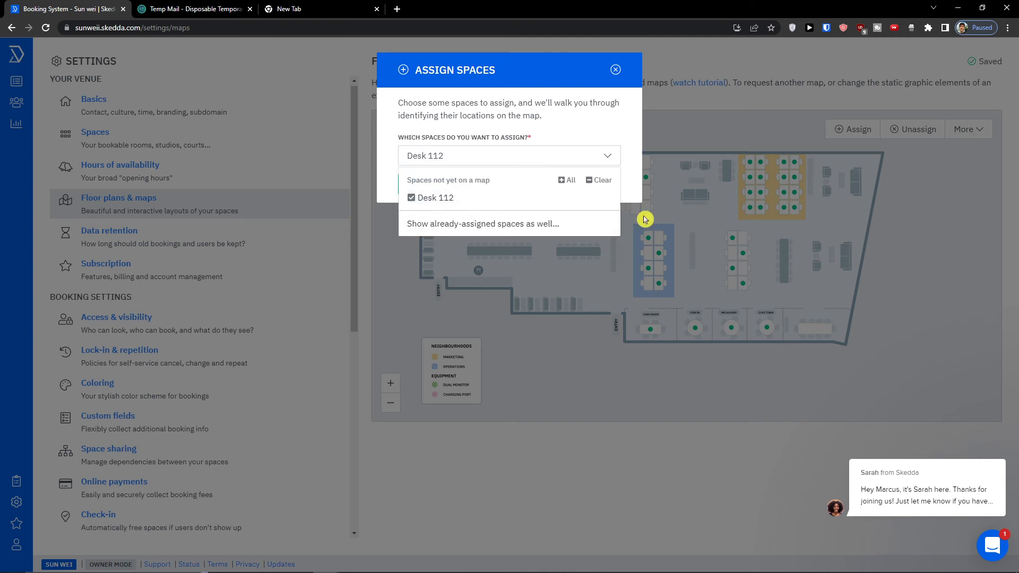
left_click(373, 174)
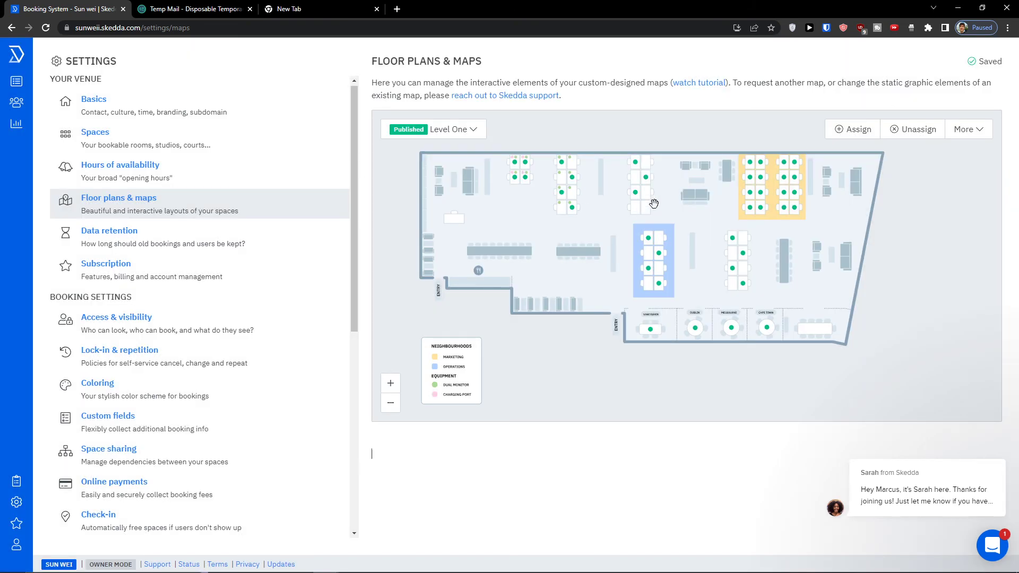
left_click(133, 234)
Look over the Subscription and Space sharing settings without changes.
left_click(141, 265)
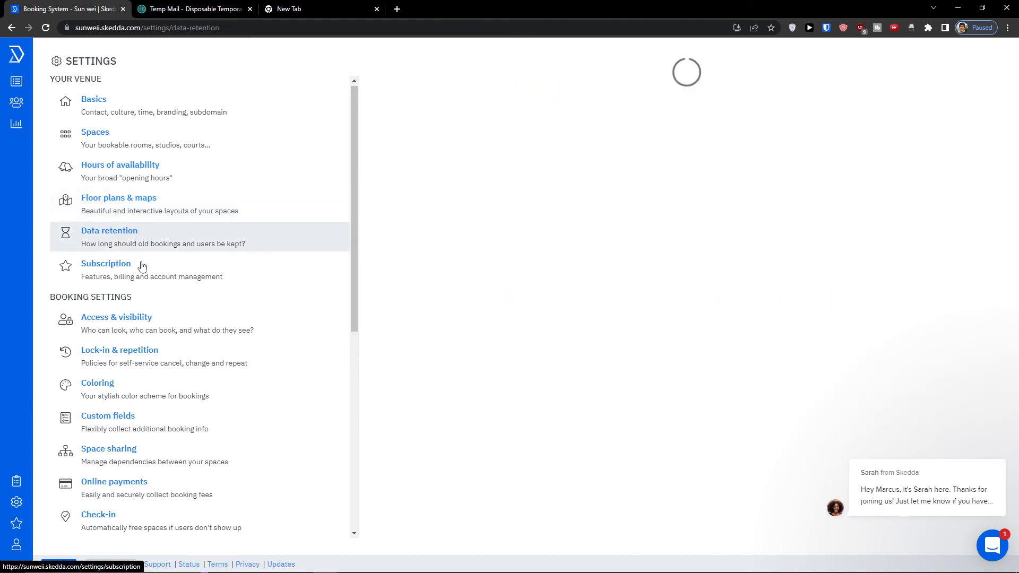
scroll(196, 272, "down", 2)
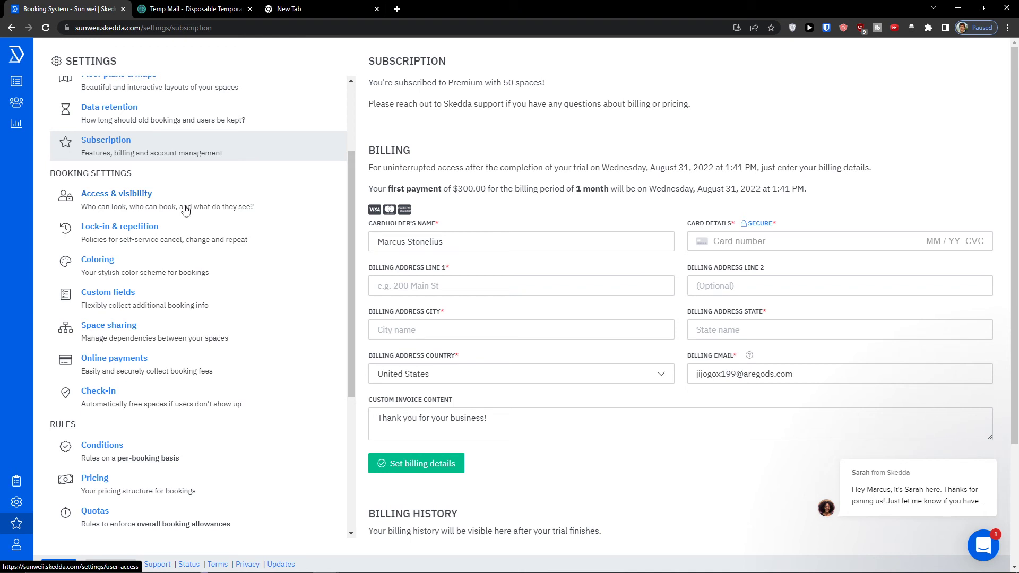
left_click(141, 328)
scroll(141, 332, "down", 4)
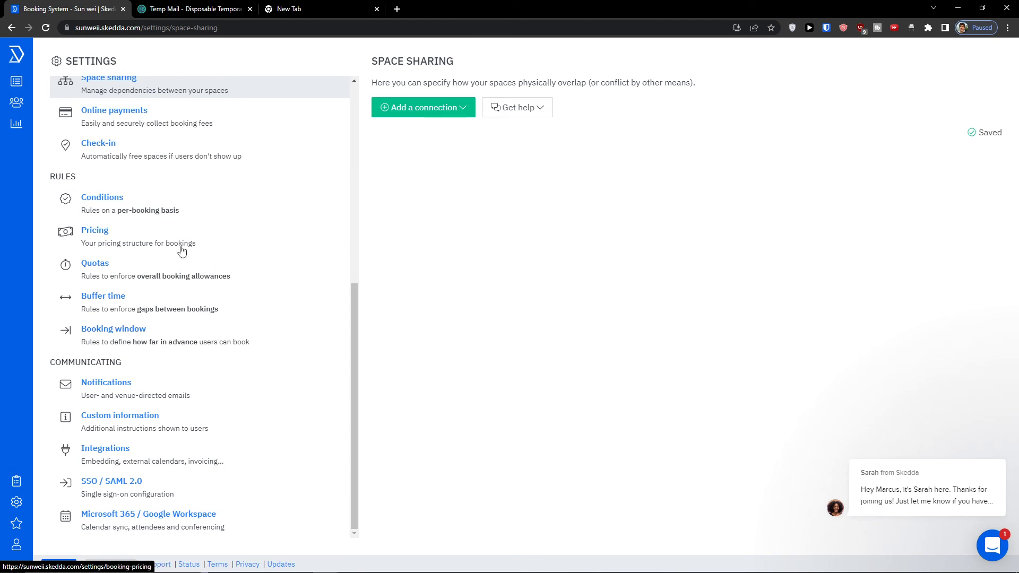
Inspect the booking condition dropdowns, keeping 8h, and return to the Bookings calendar.
left_click(208, 213)
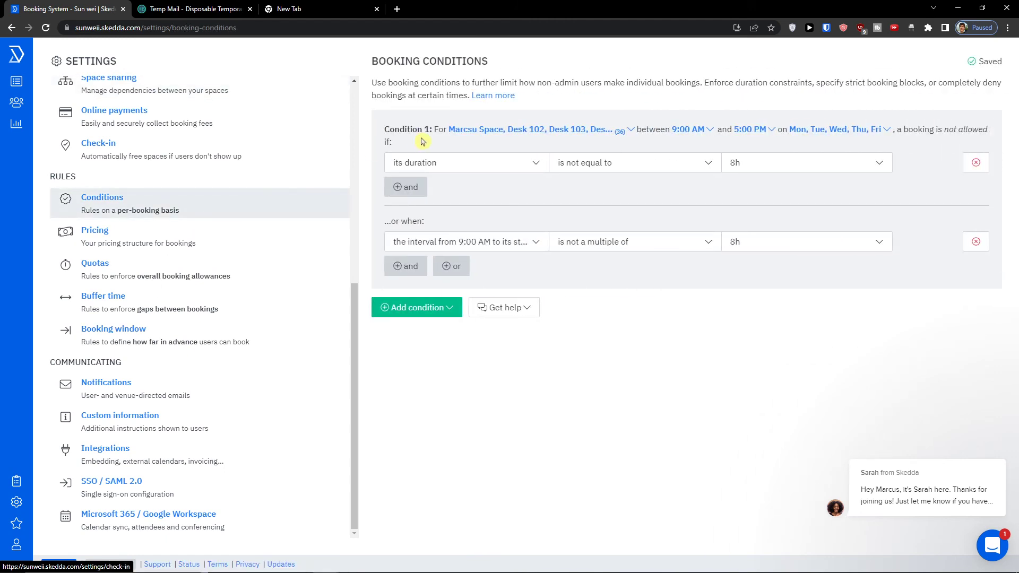
left_click(460, 168)
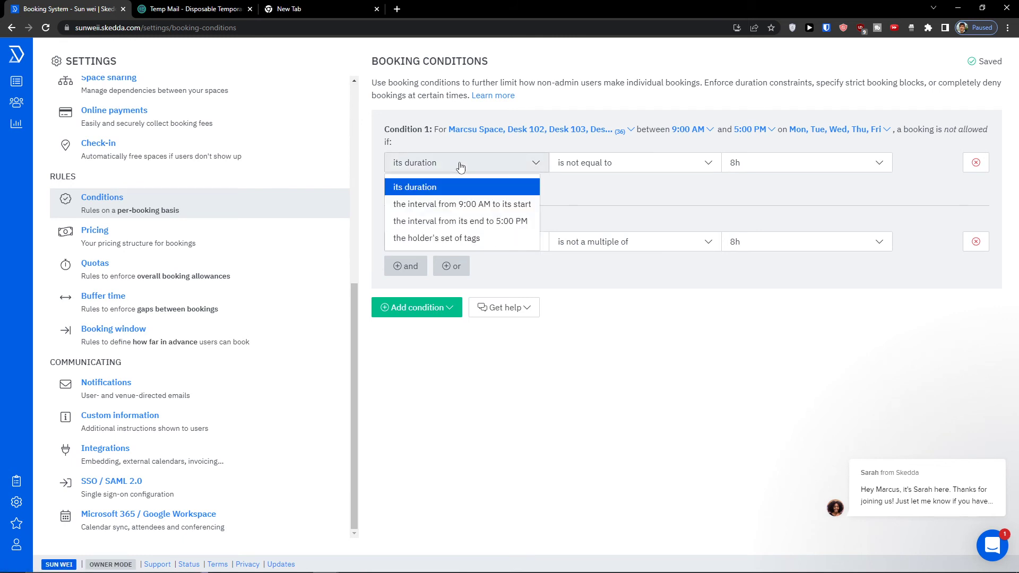
left_click(577, 166)
left_click(870, 168)
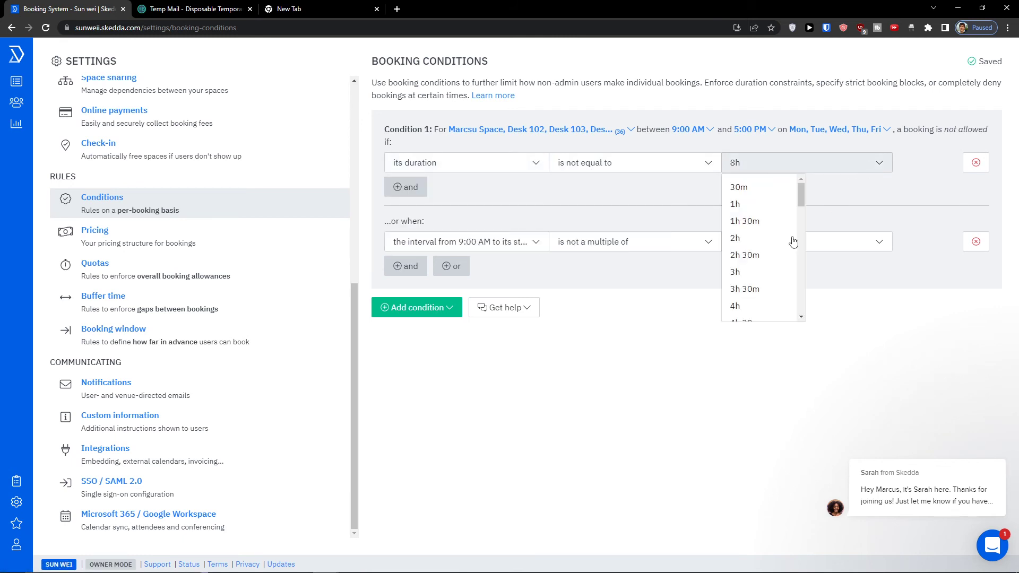
left_click(550, 378)
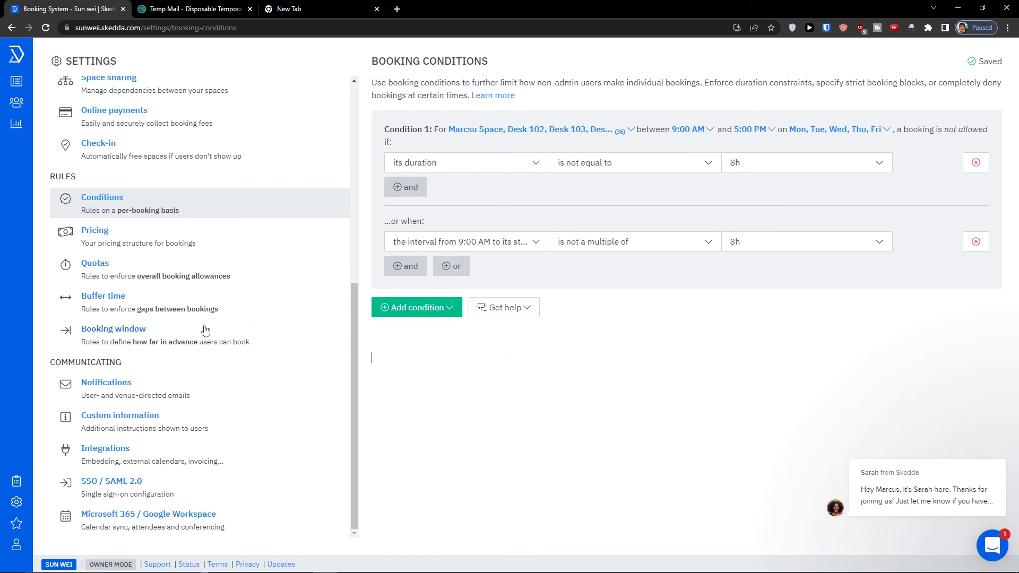
scroll(141, 329, "up", 2)
left_click(26, 88)
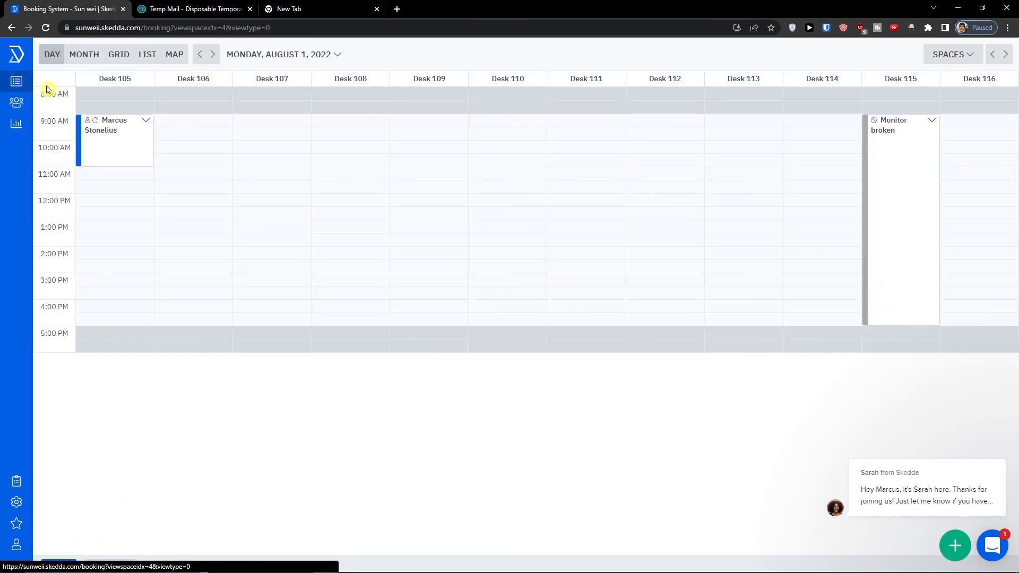
Create View 1 containing the custom space plus Desks 102, 103, 104 and 105.
left_click(968, 59)
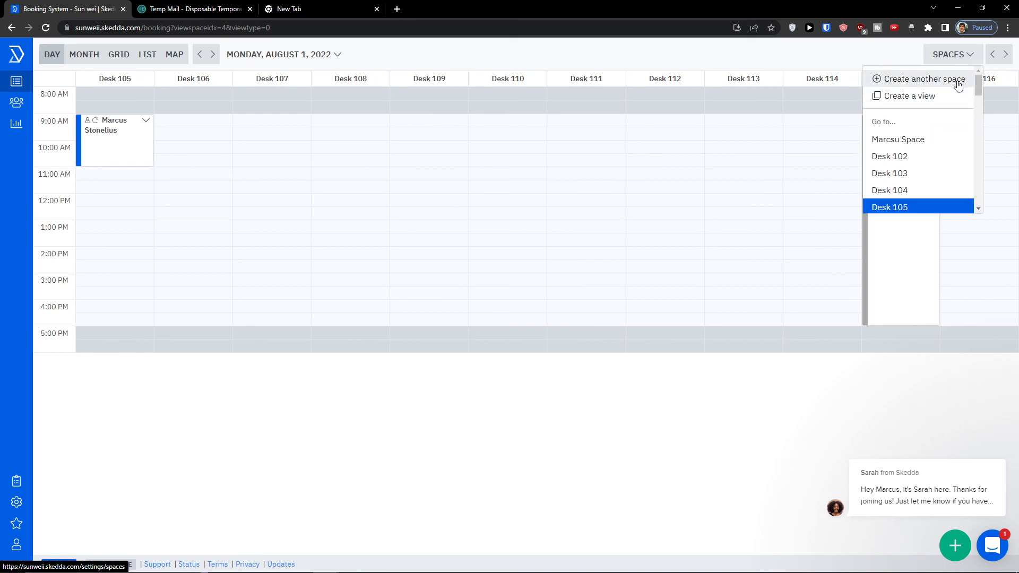
left_click(914, 97)
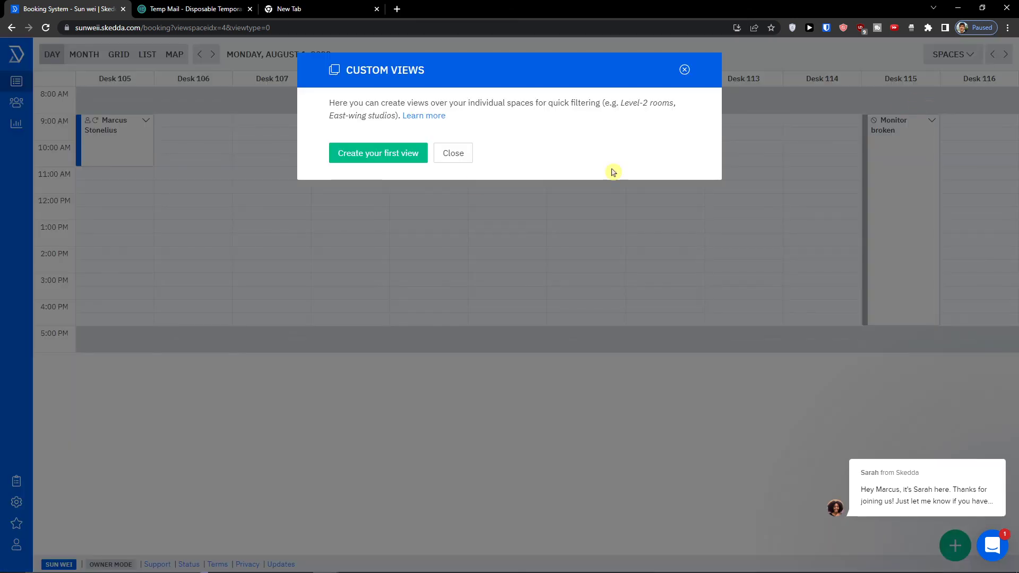
left_click(361, 153)
left_click(387, 154)
left_click(478, 152)
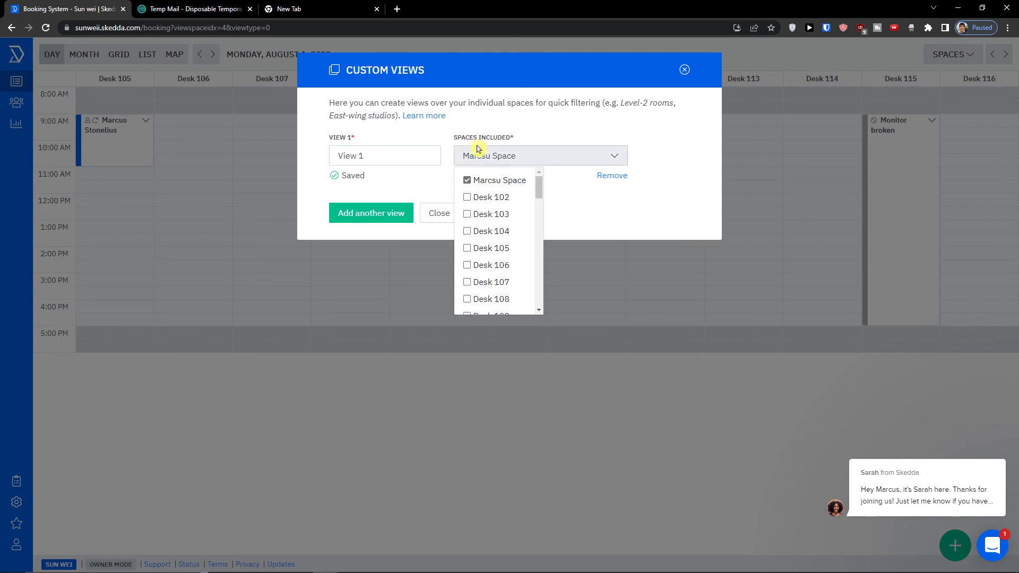
left_click(481, 198)
left_click(481, 215)
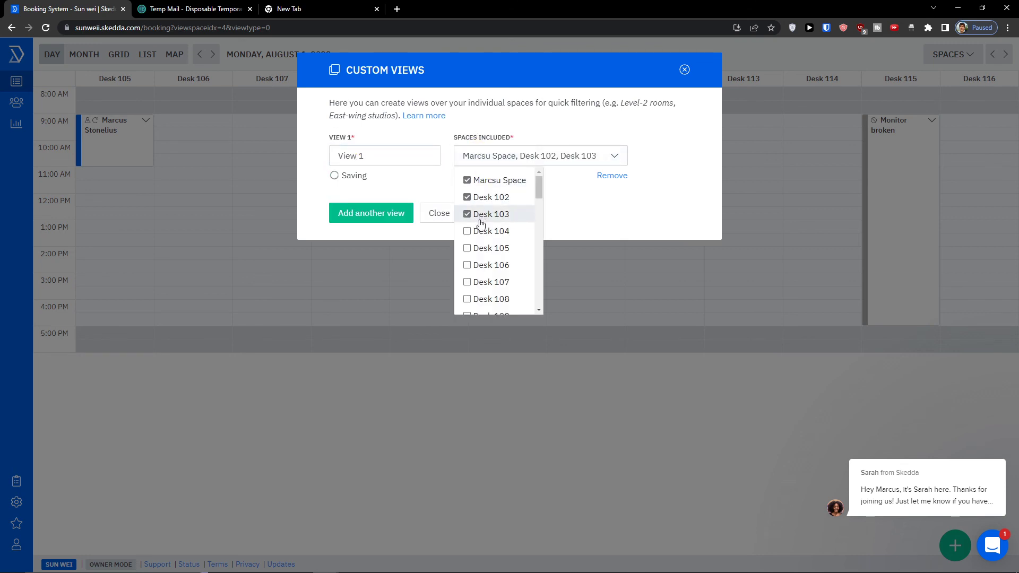
left_click(477, 231)
left_click(470, 248)
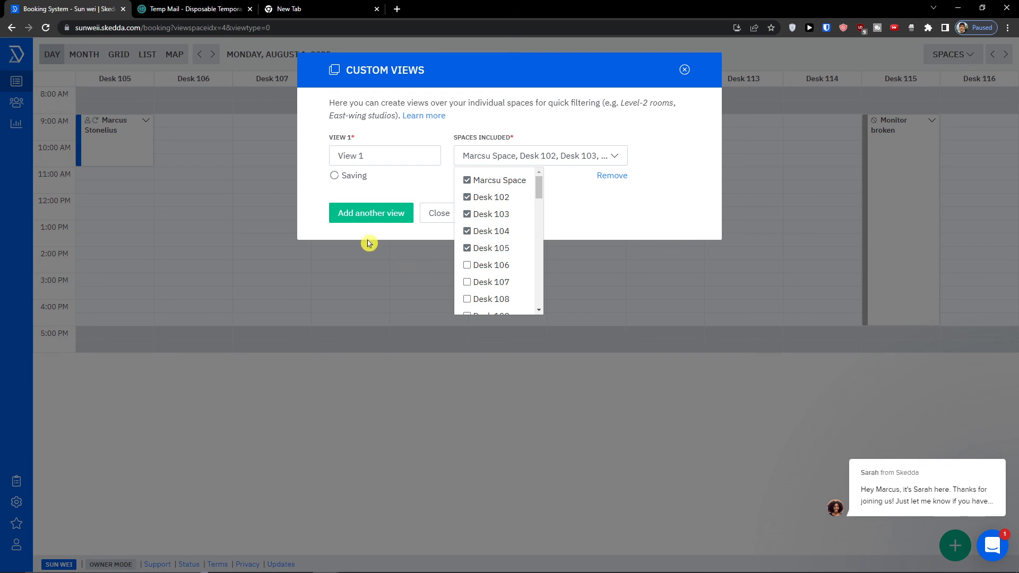
left_click(304, 203)
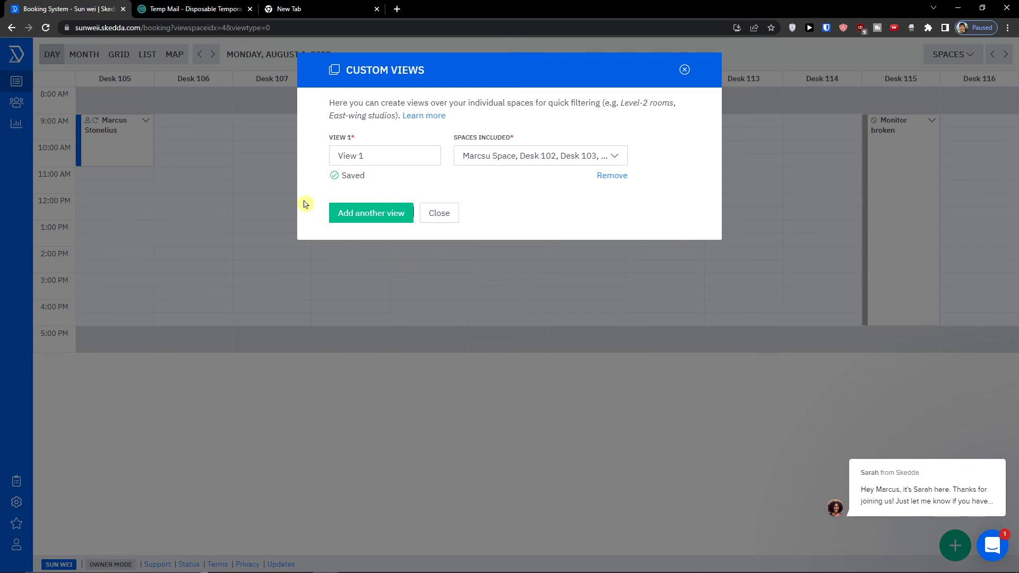
Add View 2, close the views window, and show the August 2022 month.
left_click(384, 214)
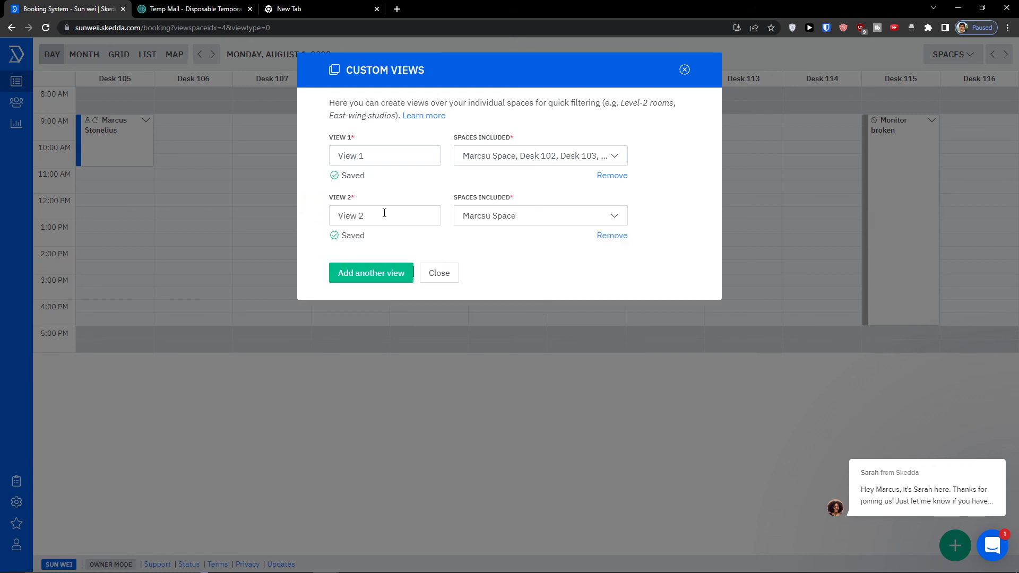
left_click(439, 273)
left_click(85, 60)
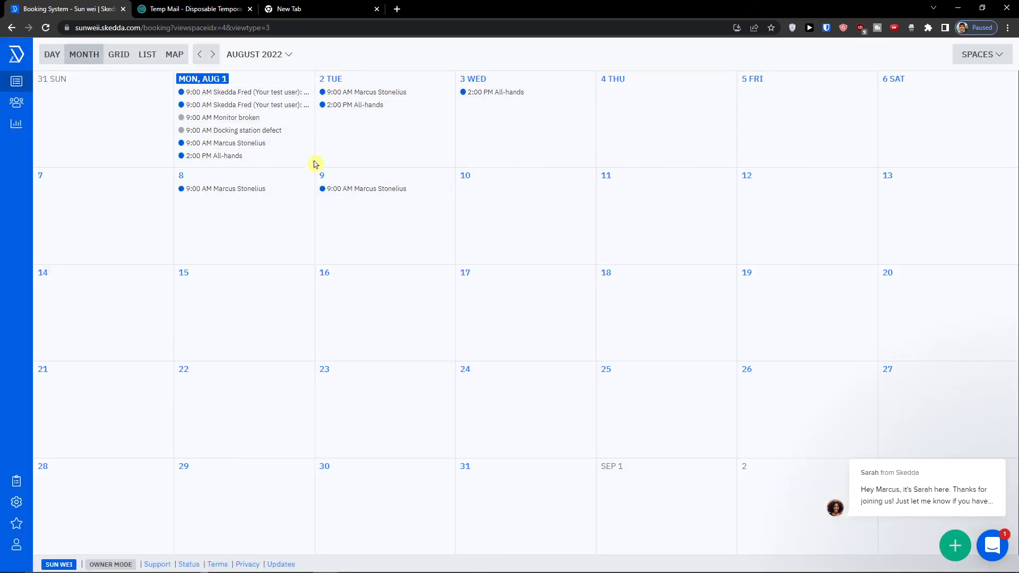
Show the desk-by-day grid (Desks 105–116 from August 1), closing two stray browser tabs.
left_click(119, 55)
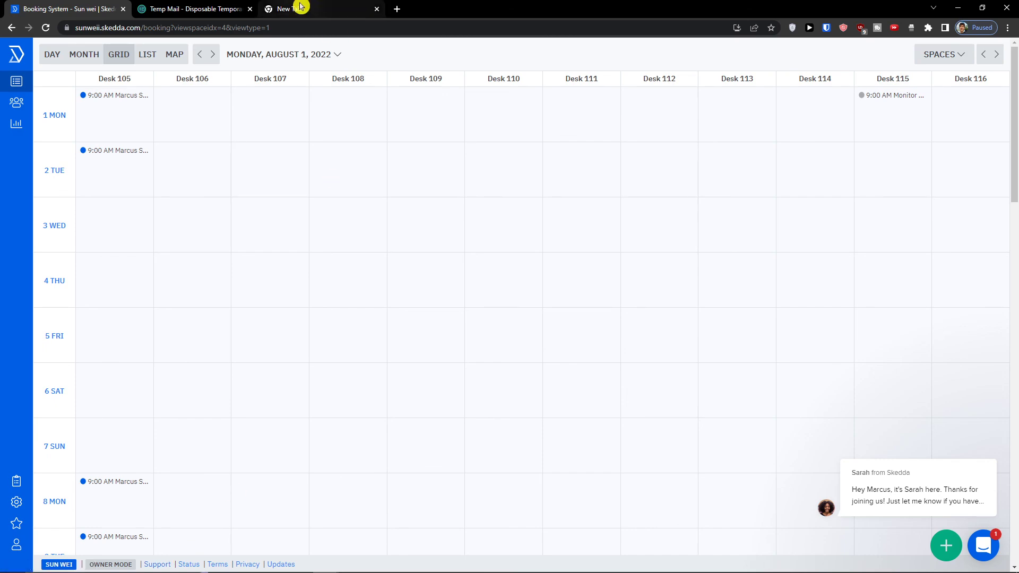
left_click(350, 6)
key("ctrl+w")
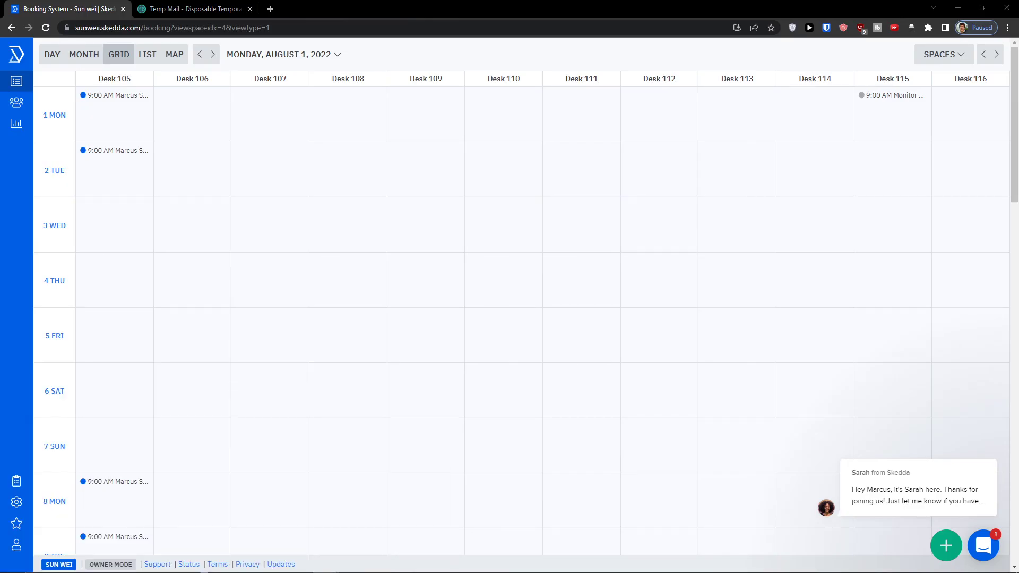
left_click(270, 9)
key("ctrl+w")
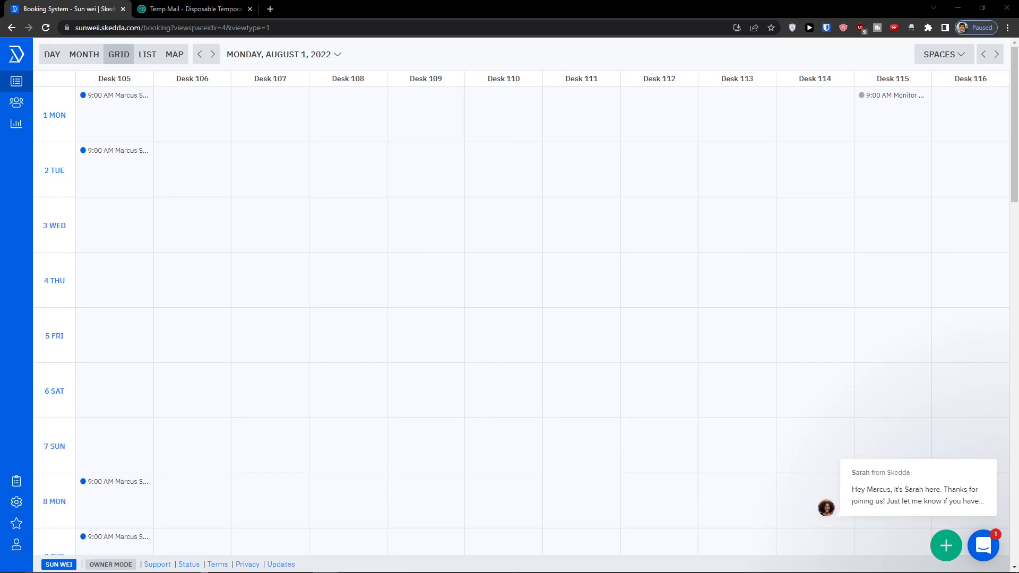